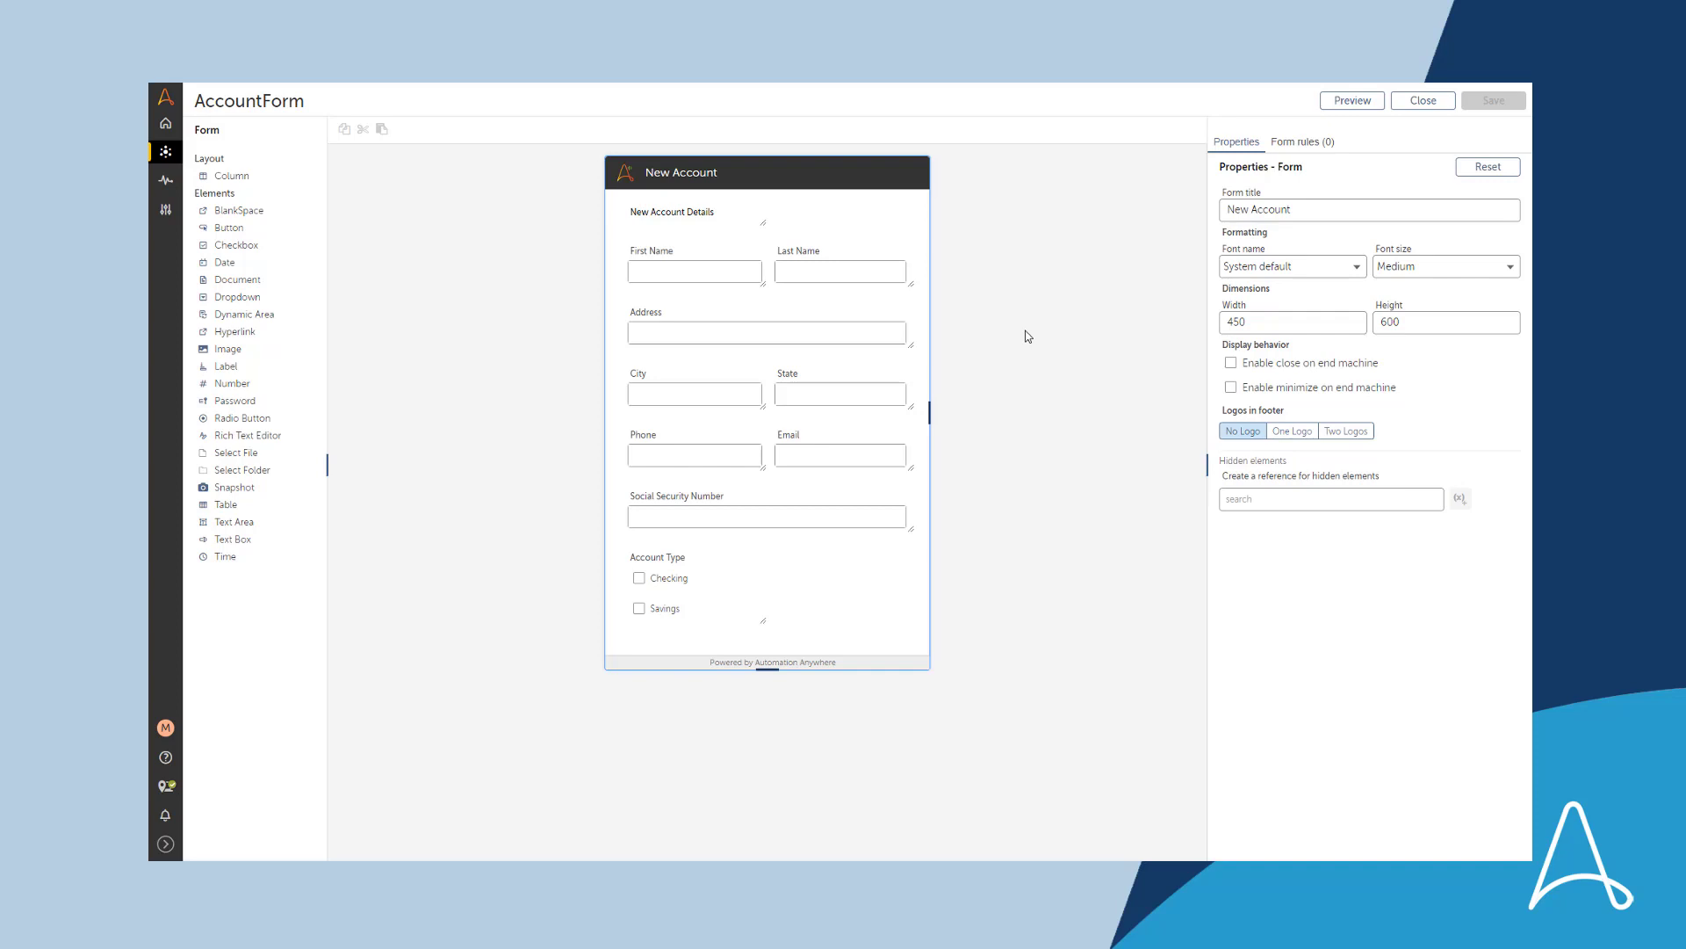
- Close the account form and open AddressChangeForm from the Customer_Automations folder
left_click(1418, 101)
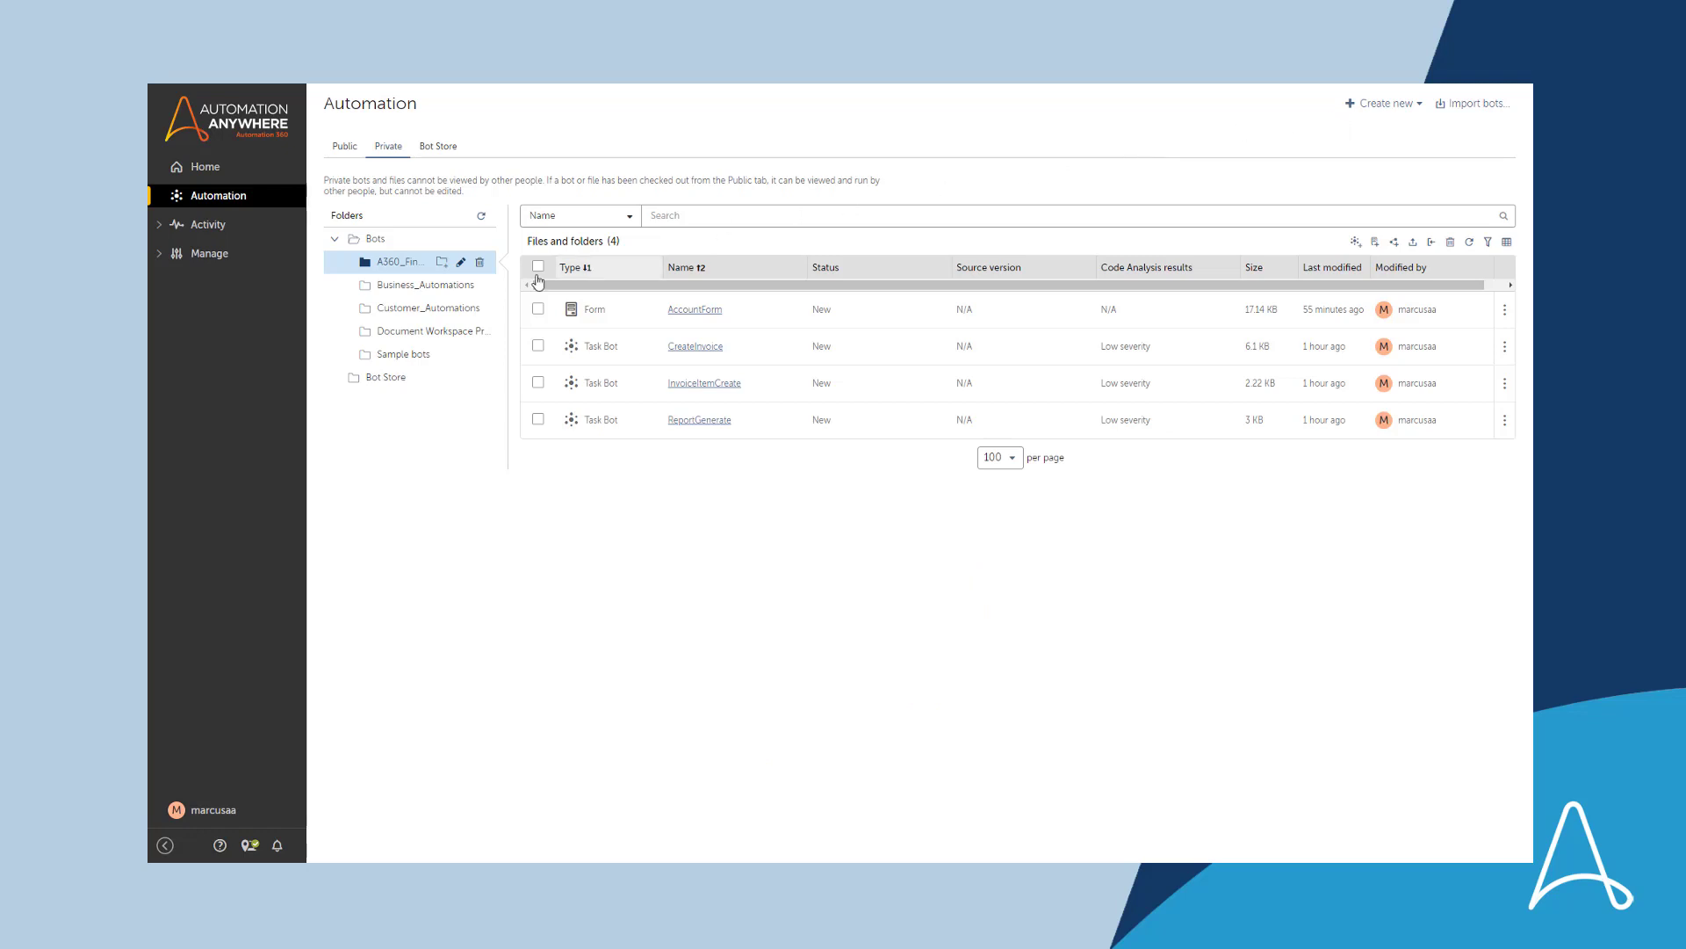
left_click(398, 317)
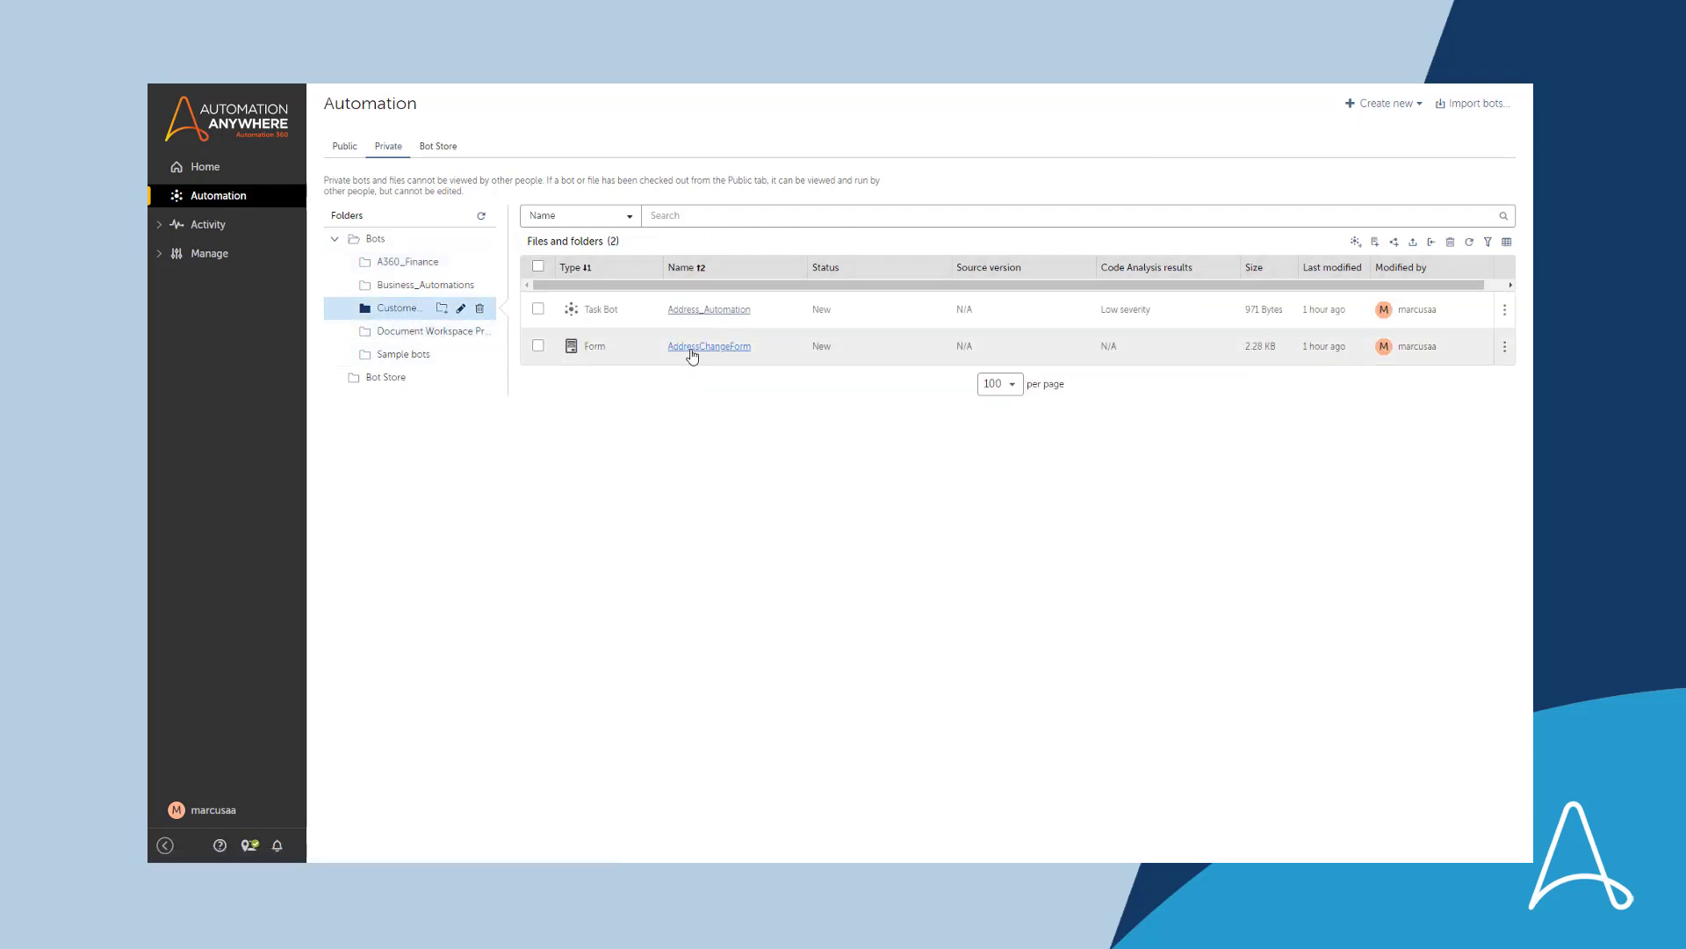
left_click(693, 348)
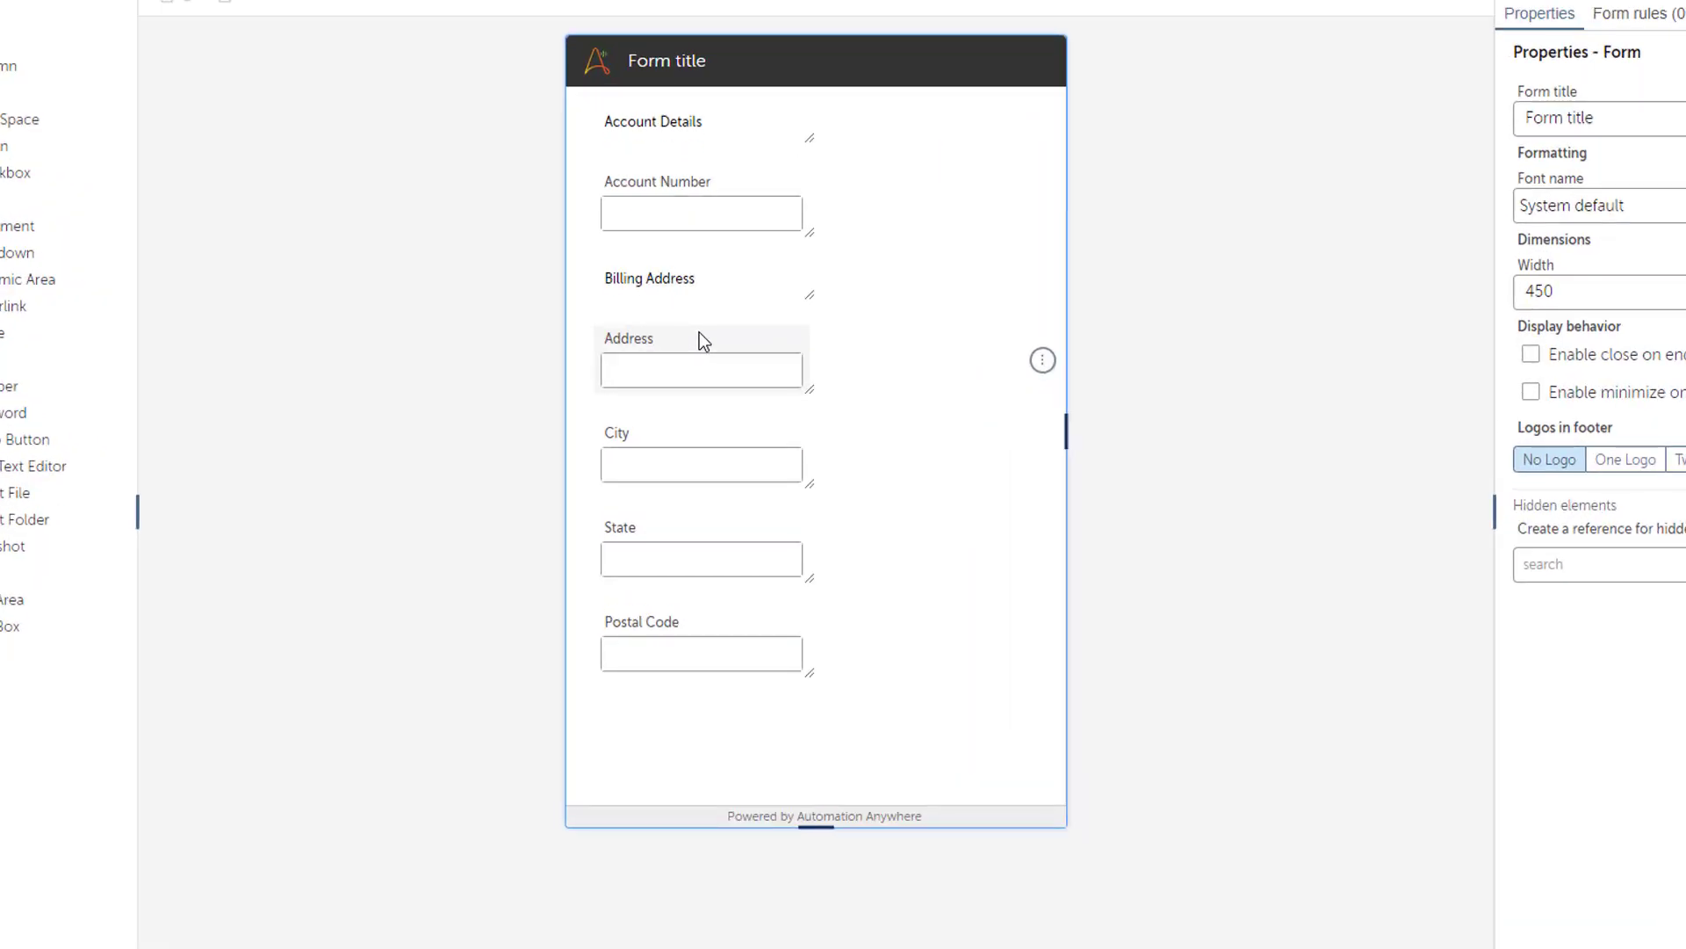
- Change the form's title to "Change of Address"
double_click(701, 59)
type("Change of Address")
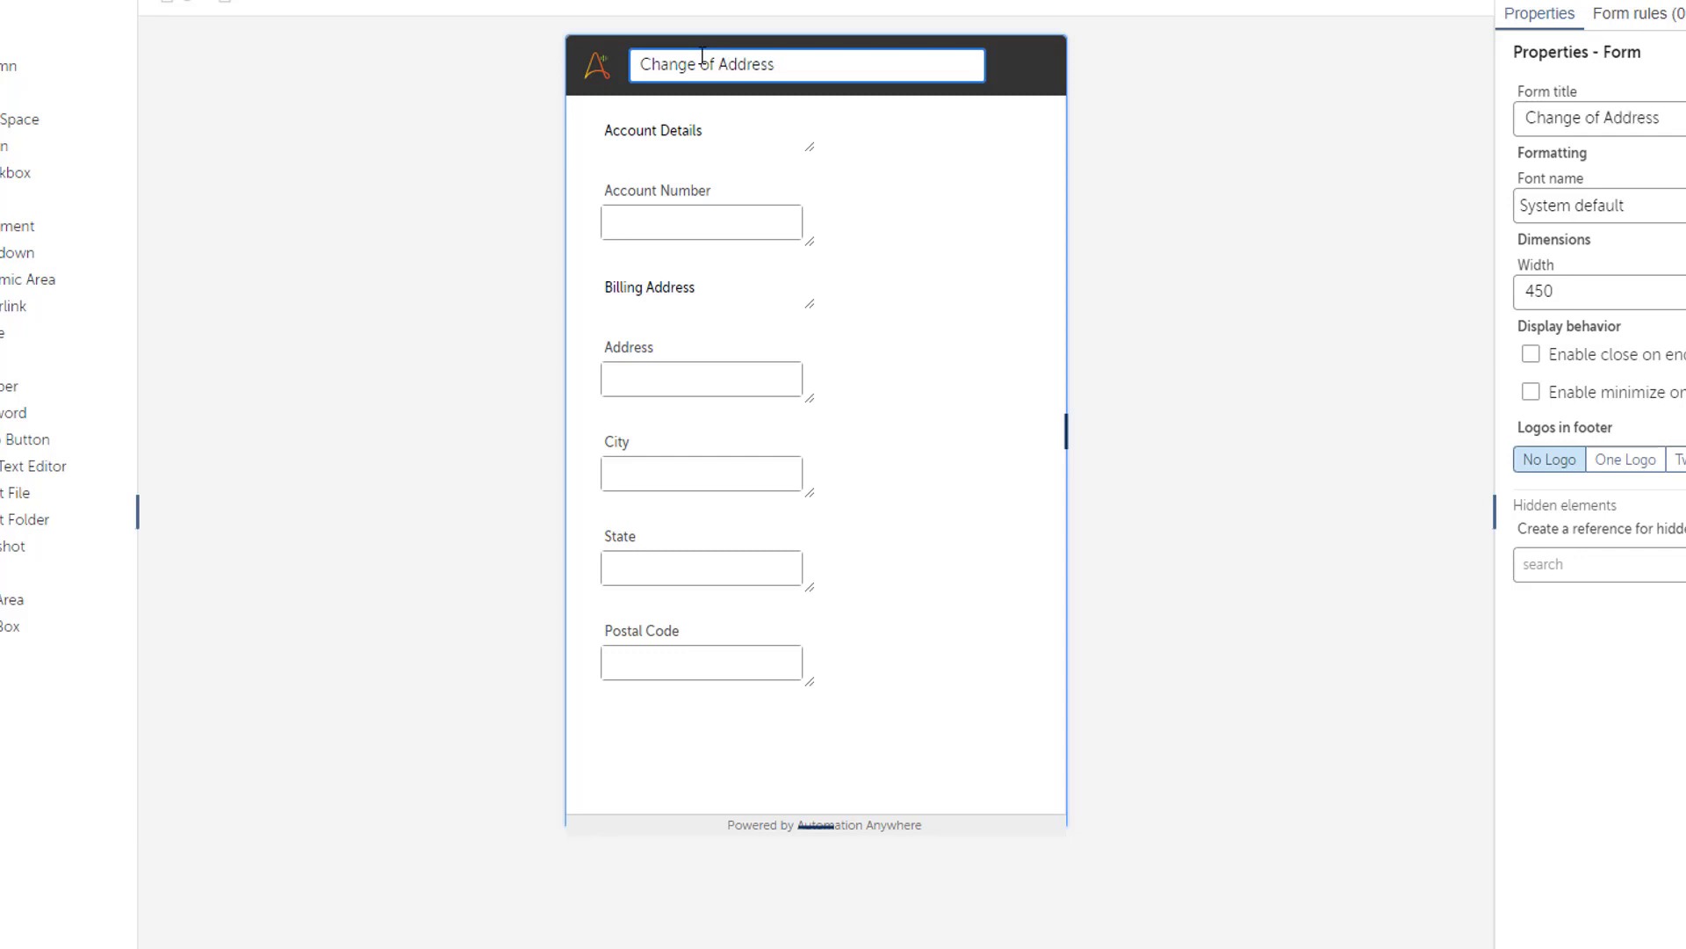
key("Return")
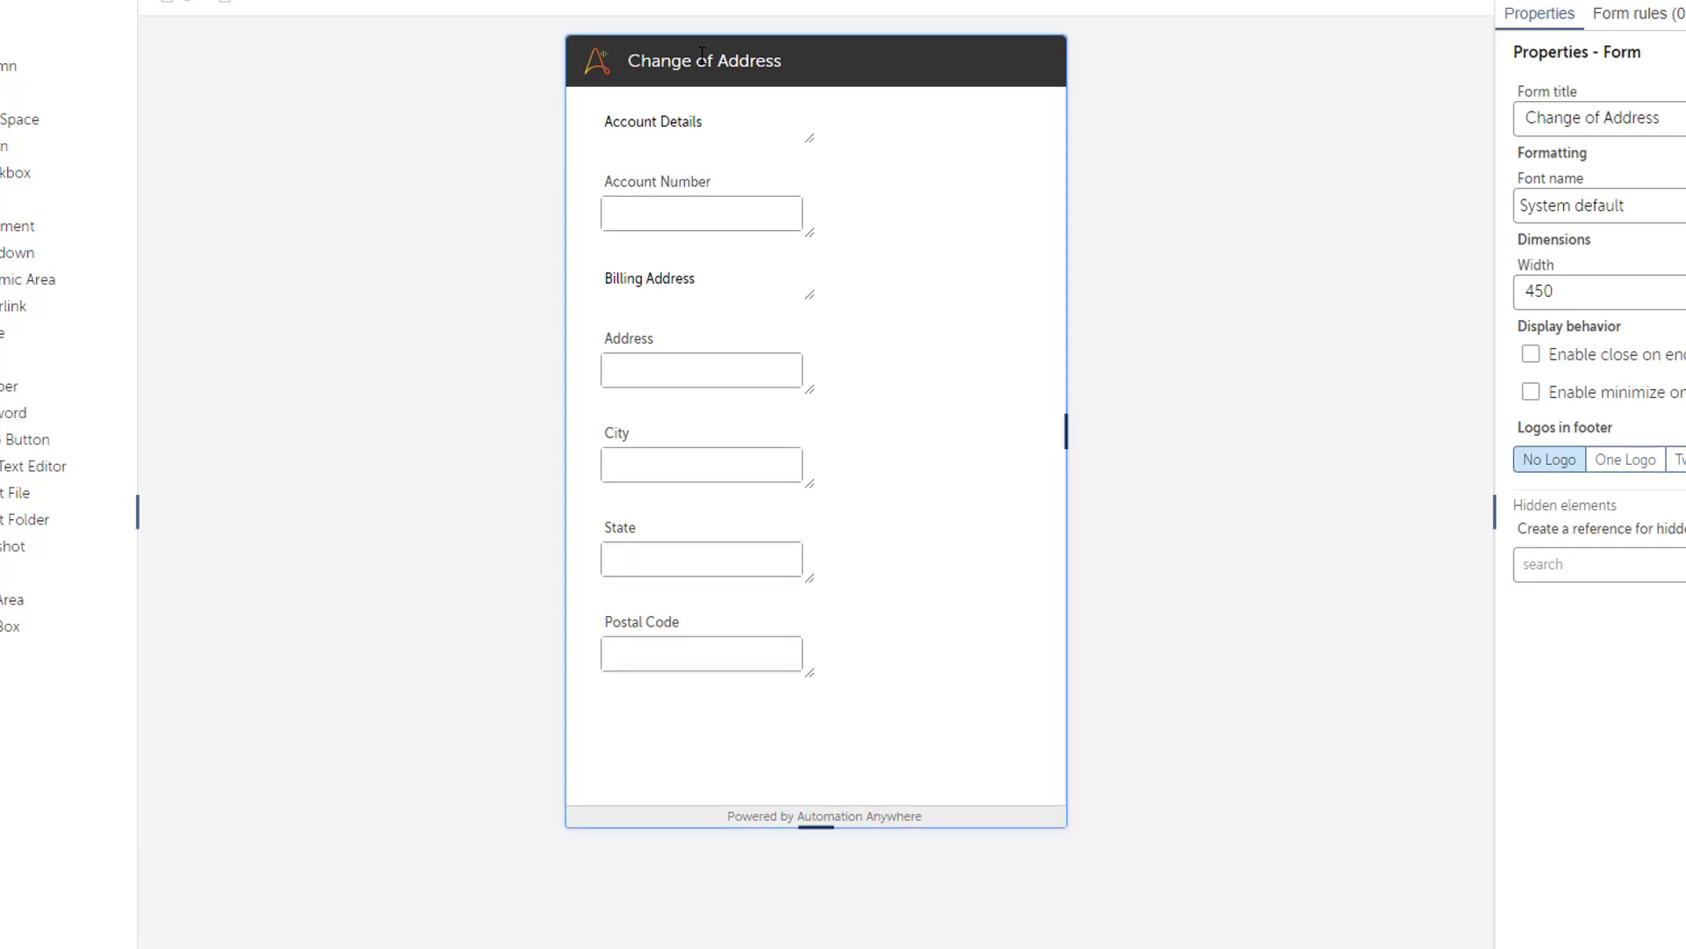
- Widen the Account Number, Address, City, State and Postal Code text boxes to nearly the full width of the form
left_click_drag(809, 232, 1037, 232)
left_click_drag(808, 389, 1037, 389)
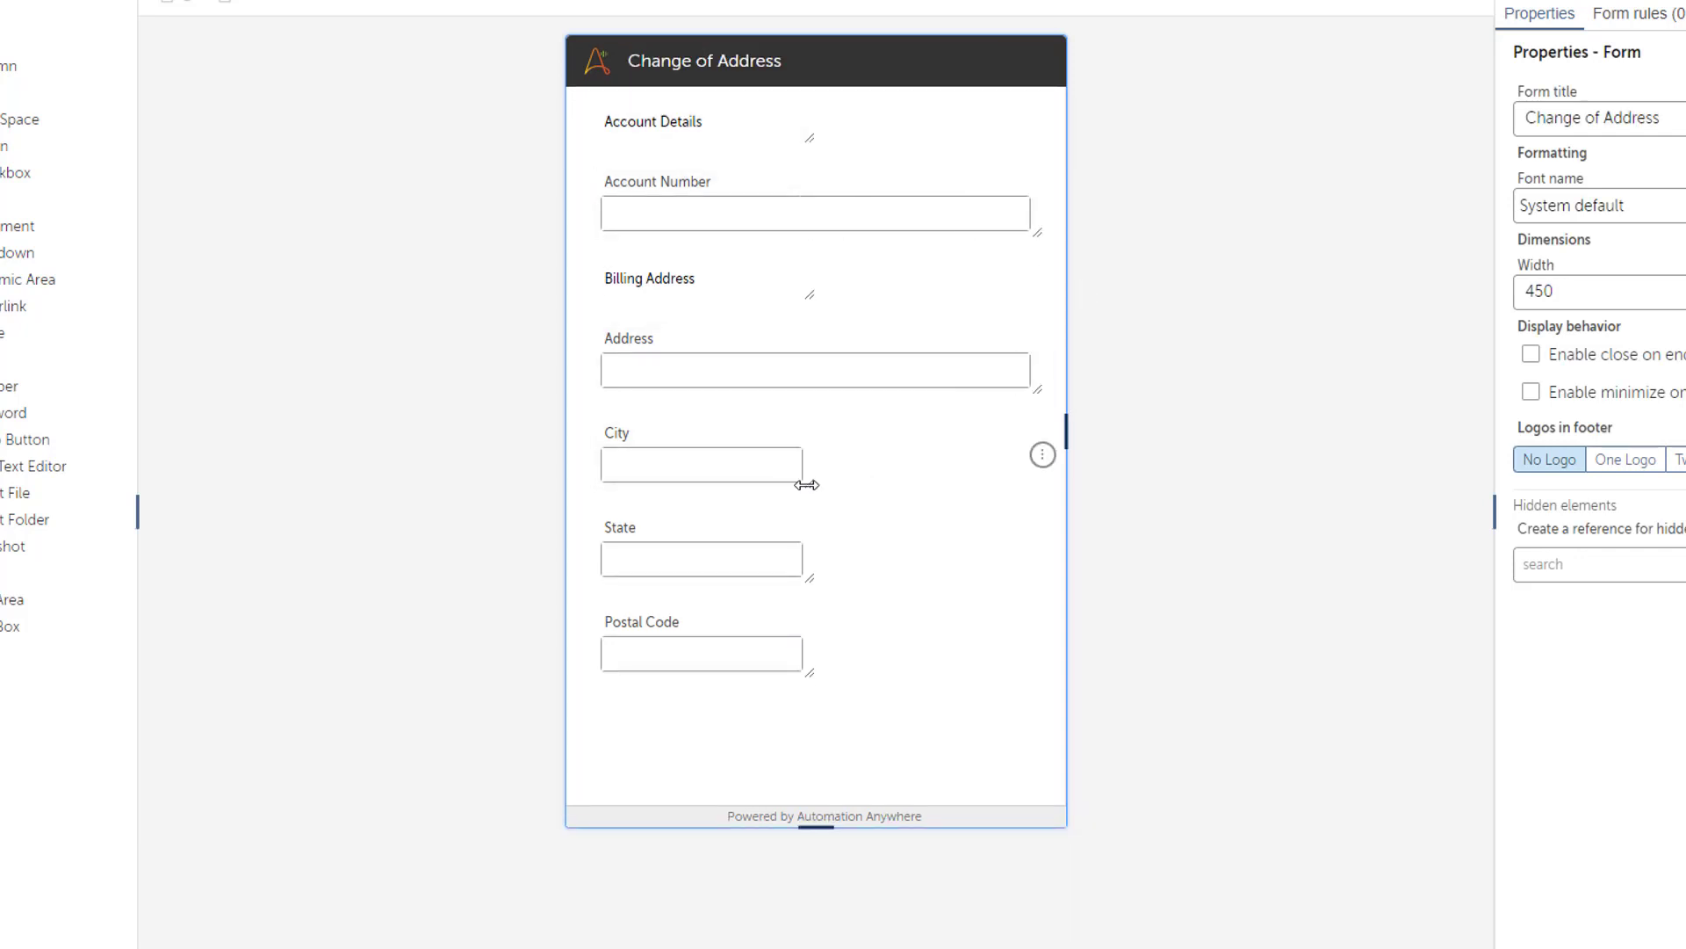
left_click_drag(807, 485, 1037, 484)
left_click_drag(808, 578, 1039, 579)
left_click_drag(809, 672, 1037, 672)
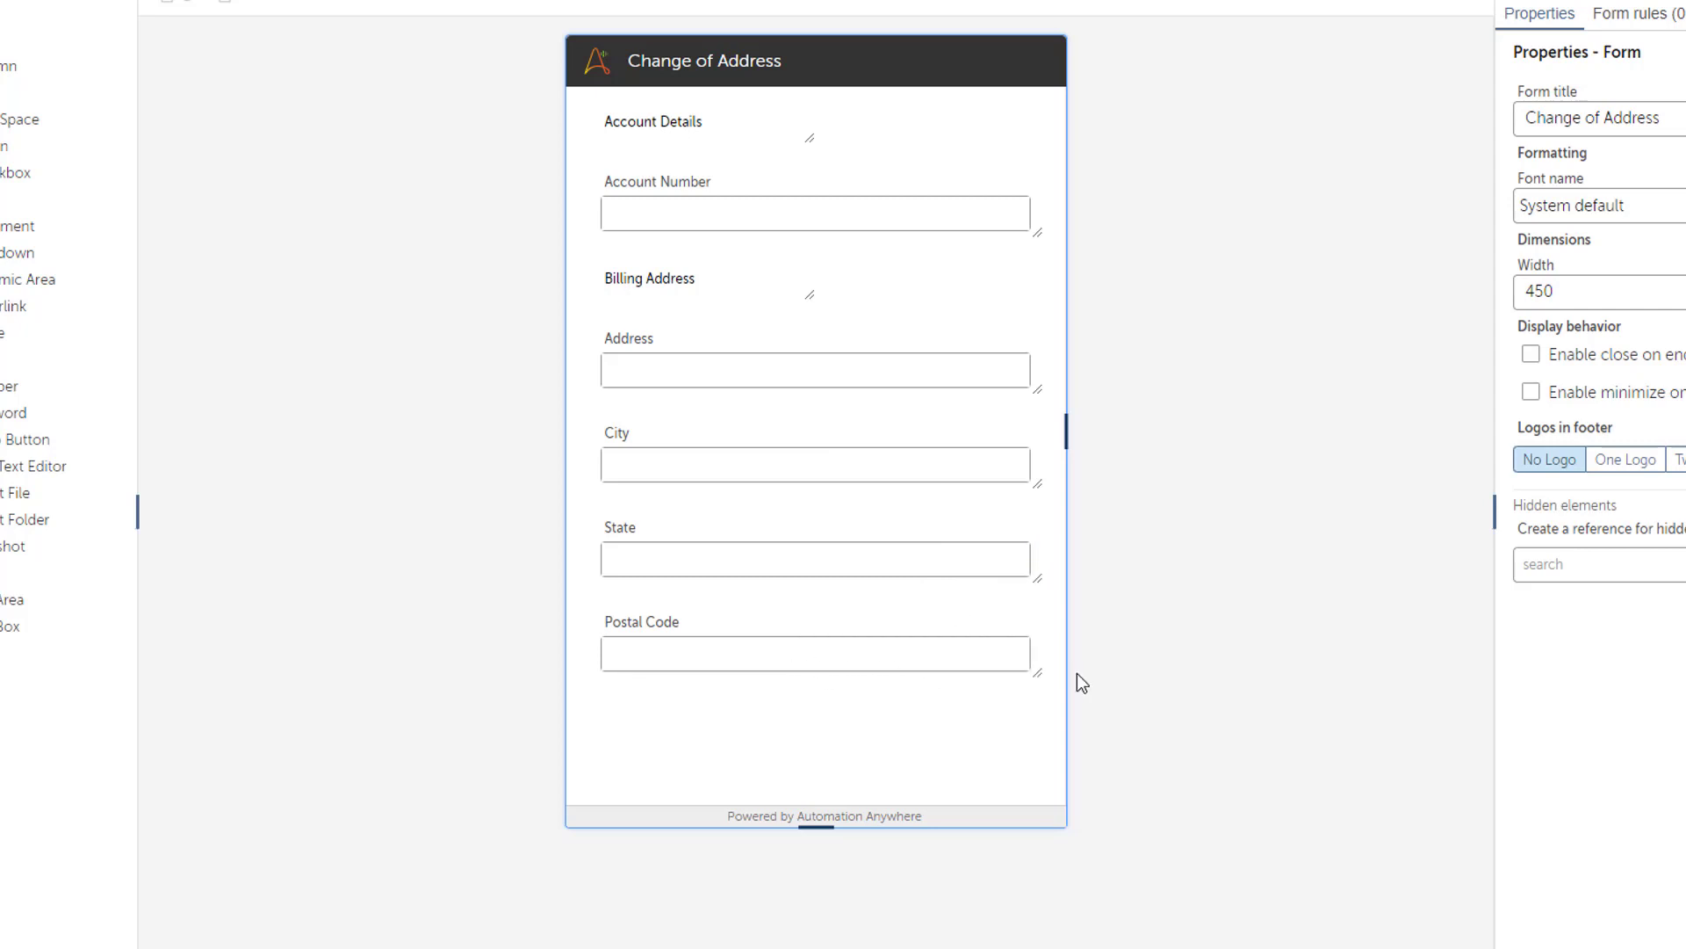
- Change the Postal Code text box label to "Postal Code/ZIP"
left_click(677, 630)
left_click(708, 635)
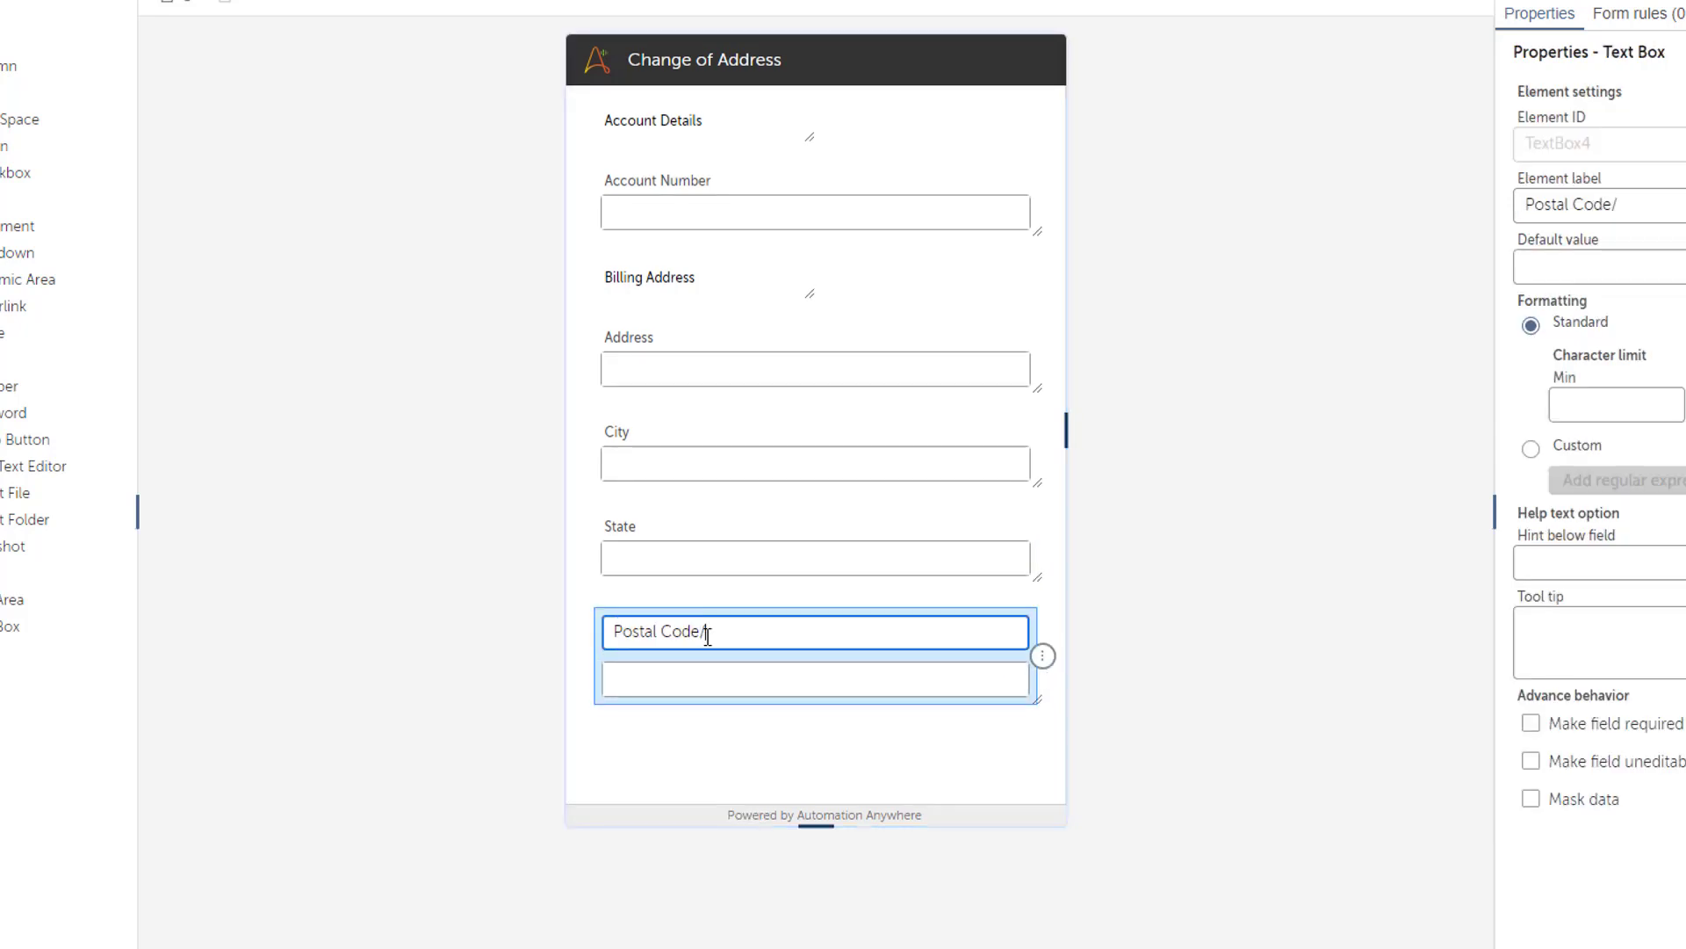
type("/ZIP")
key("Return")
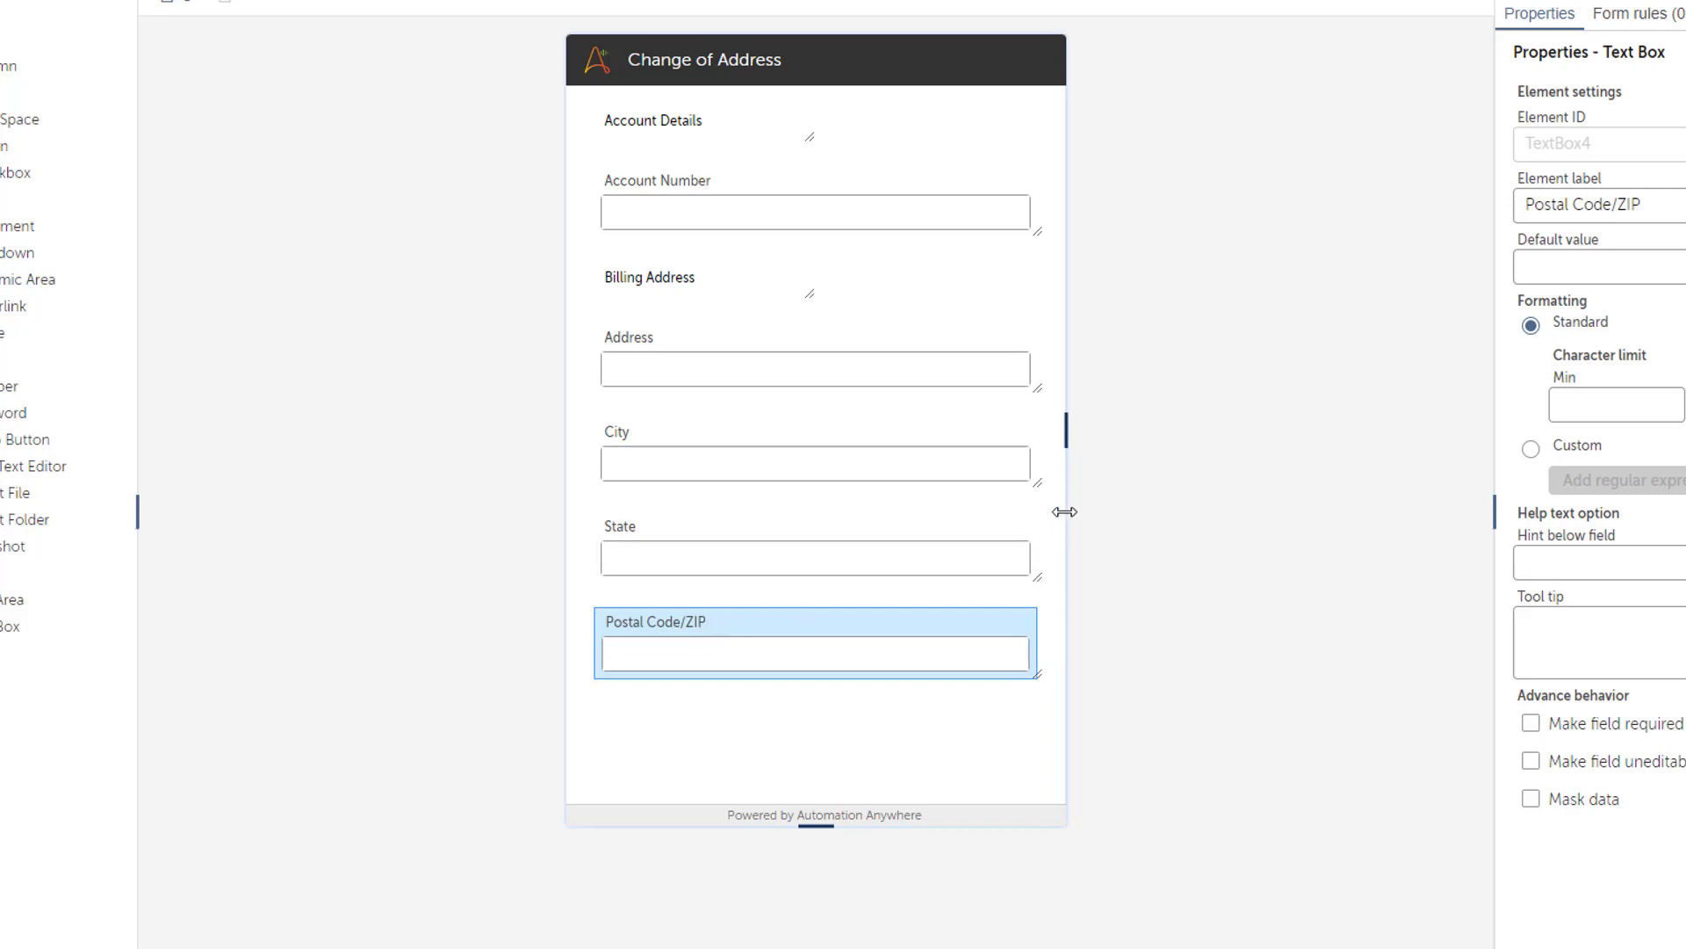
- Enlarge the form to a width of 515 and a height of 801
left_click_drag(1065, 512, 1102, 509)
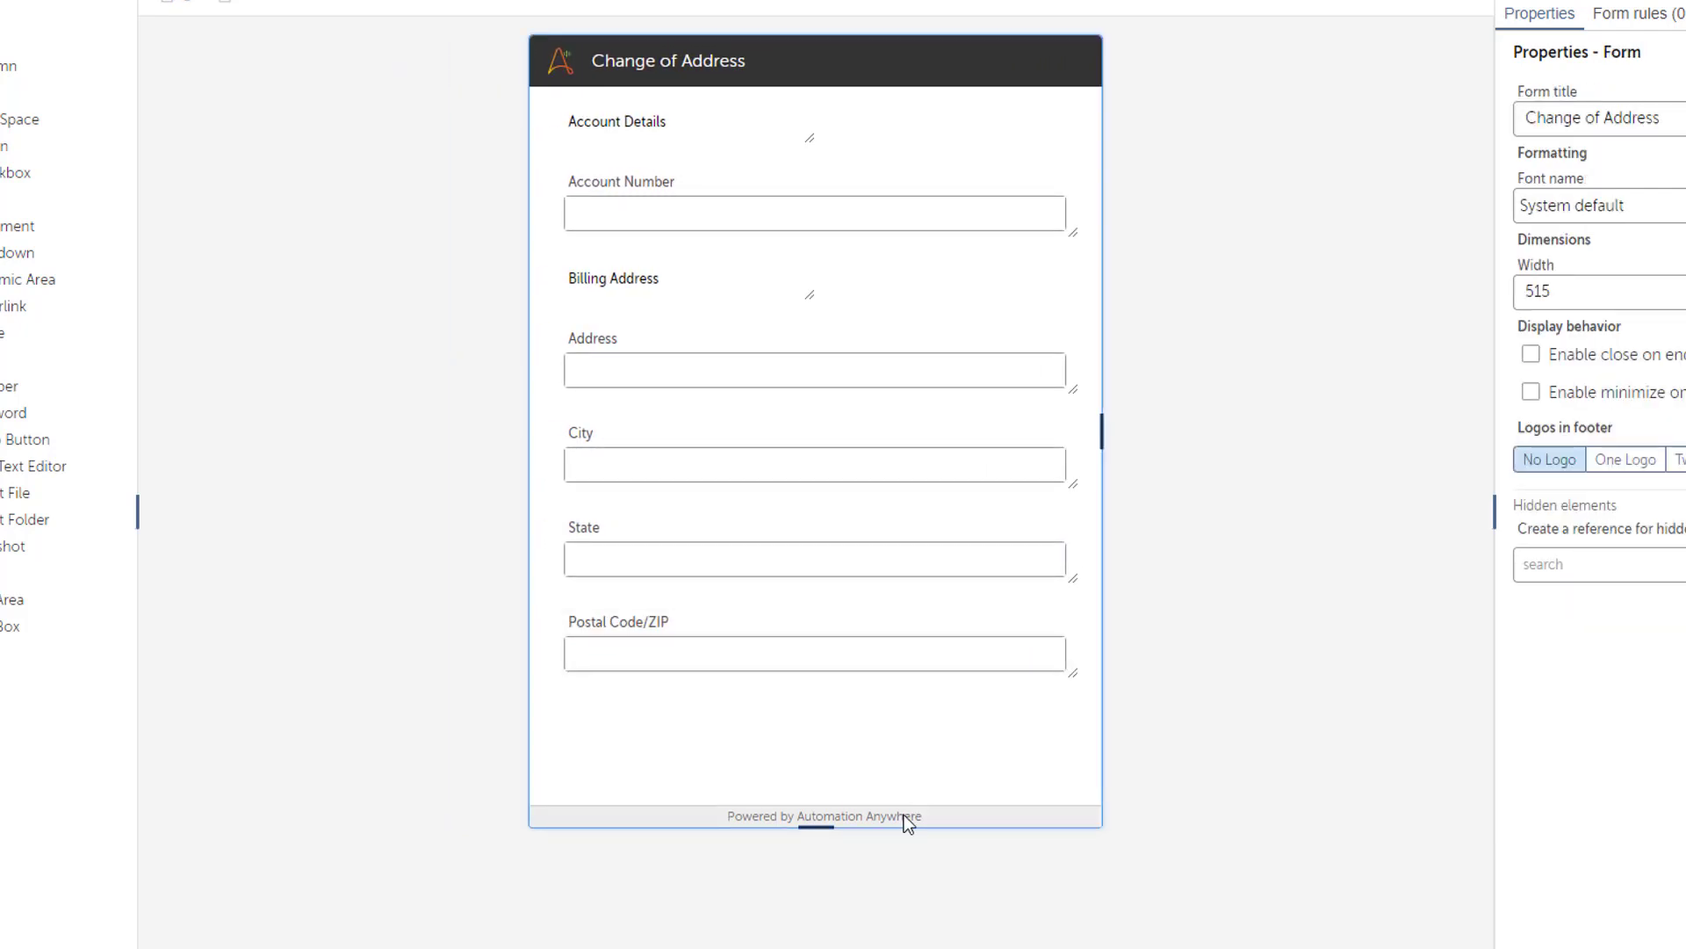
left_click_drag(903, 817, 887, 934)
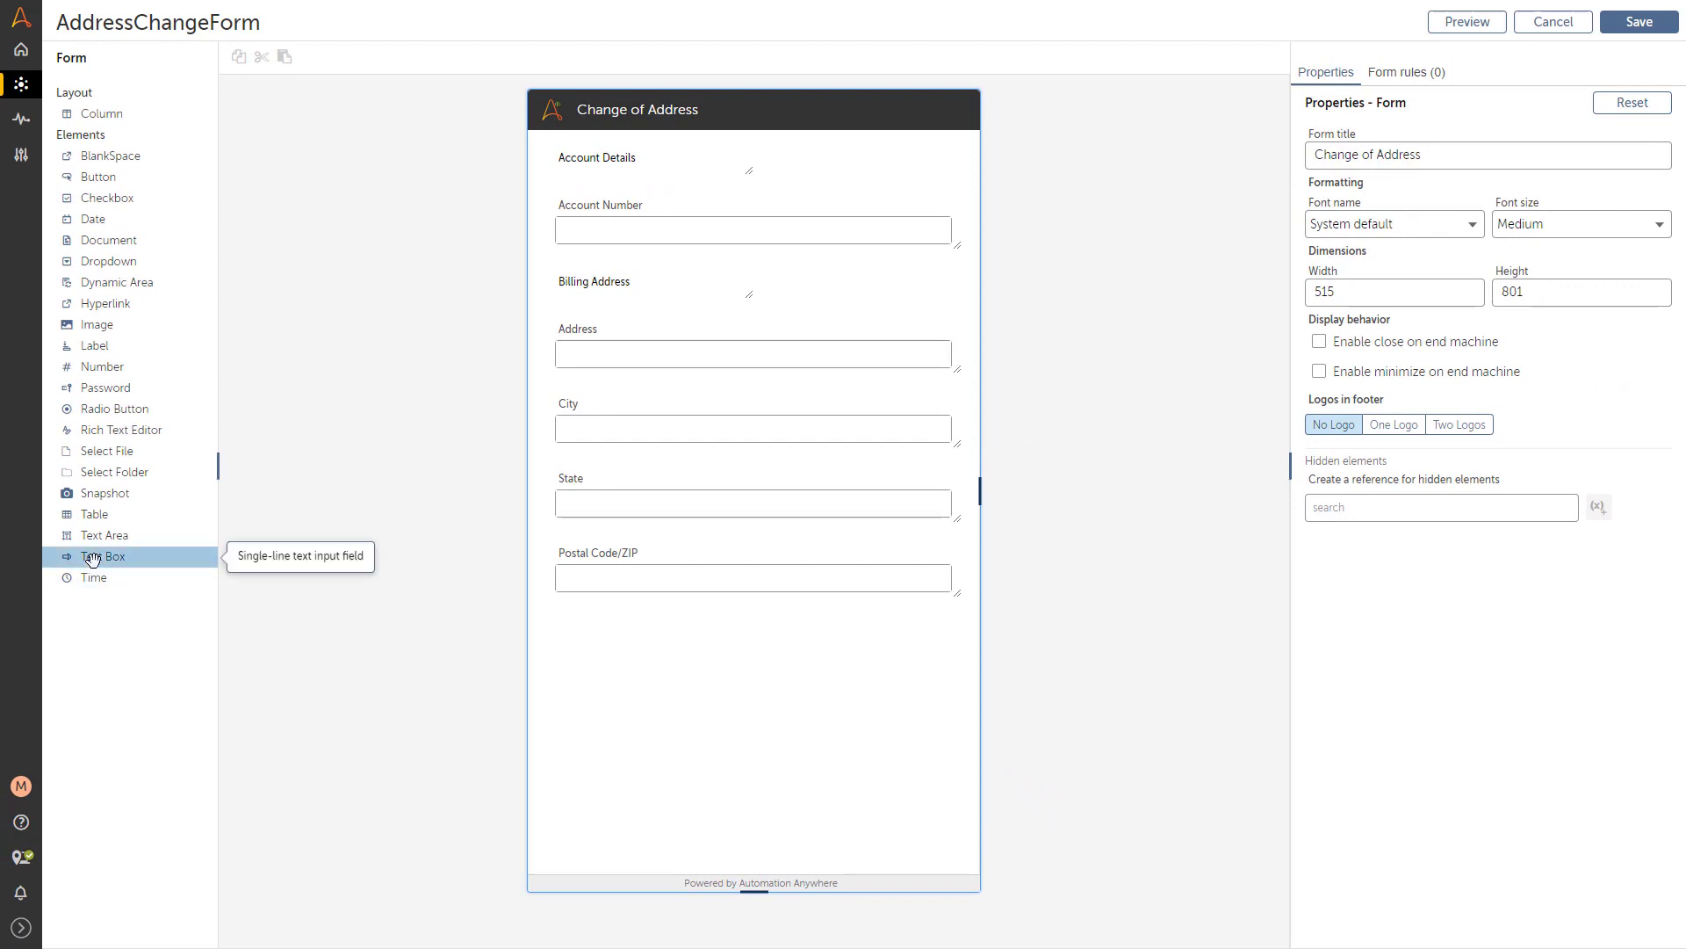
- Add a text box labelled "Country" below Postal Code/ZIP and widen it to match the other fields
left_click_drag(93, 556, 614, 636)
type("Country")
left_click(757, 656)
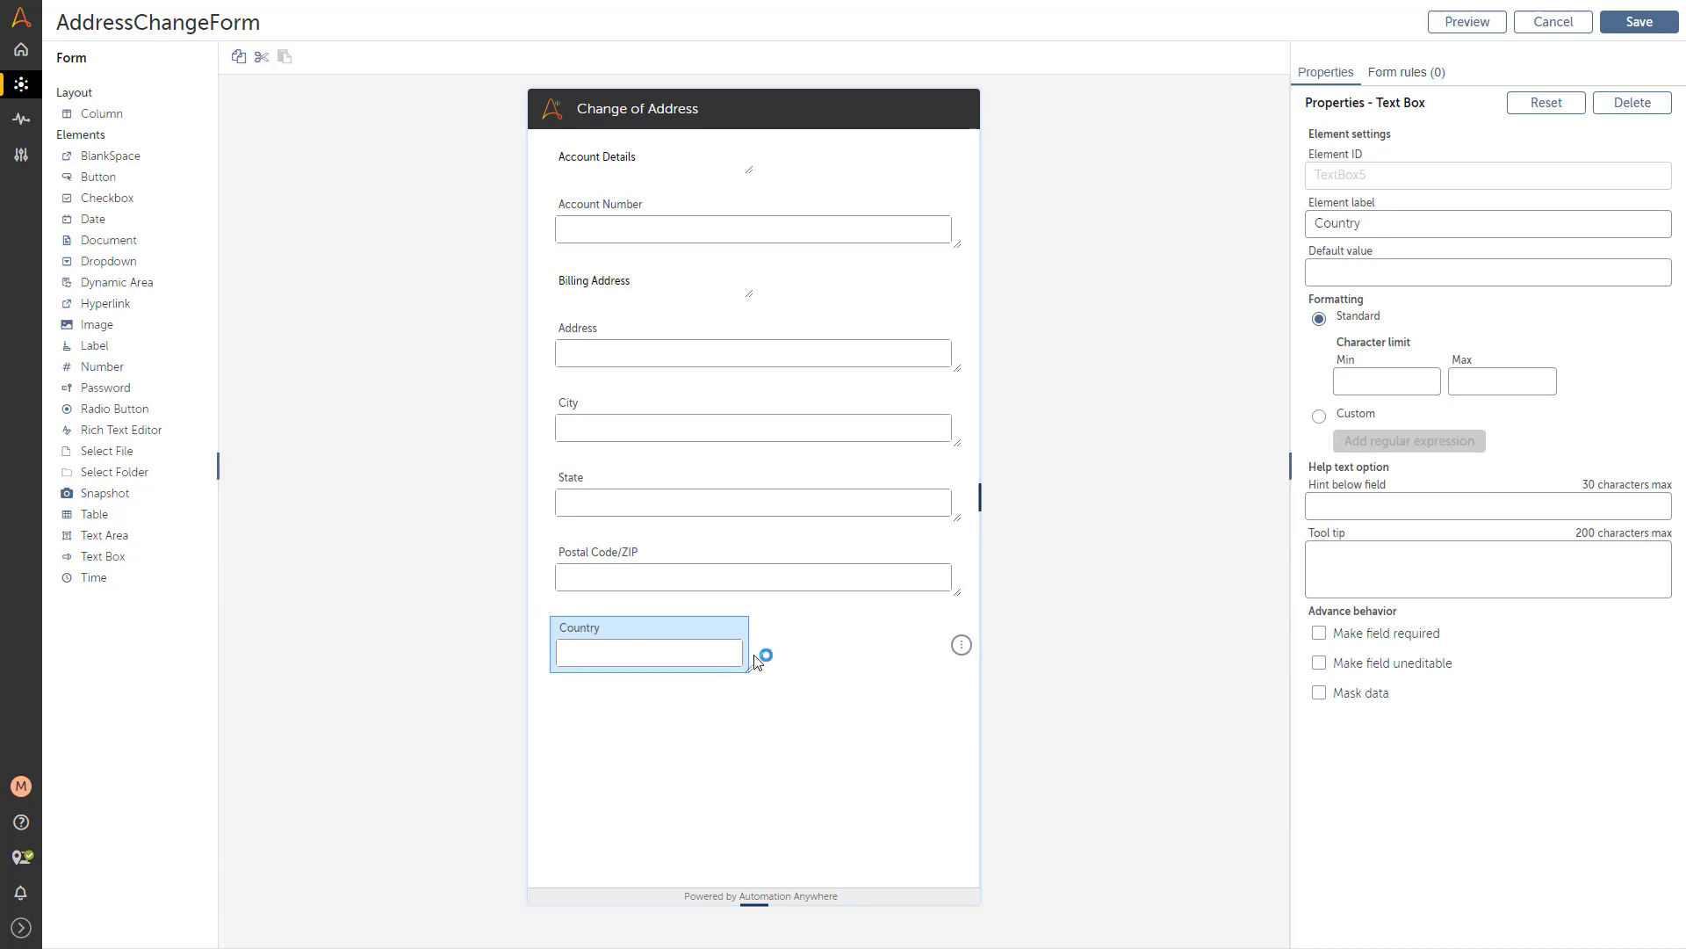
left_click(828, 713)
- Add a "Shipping Address" label below Country, followed by text boxes labelled "Address" and "City"
left_click_drag(94, 345, 605, 707)
type("Shipping Address")
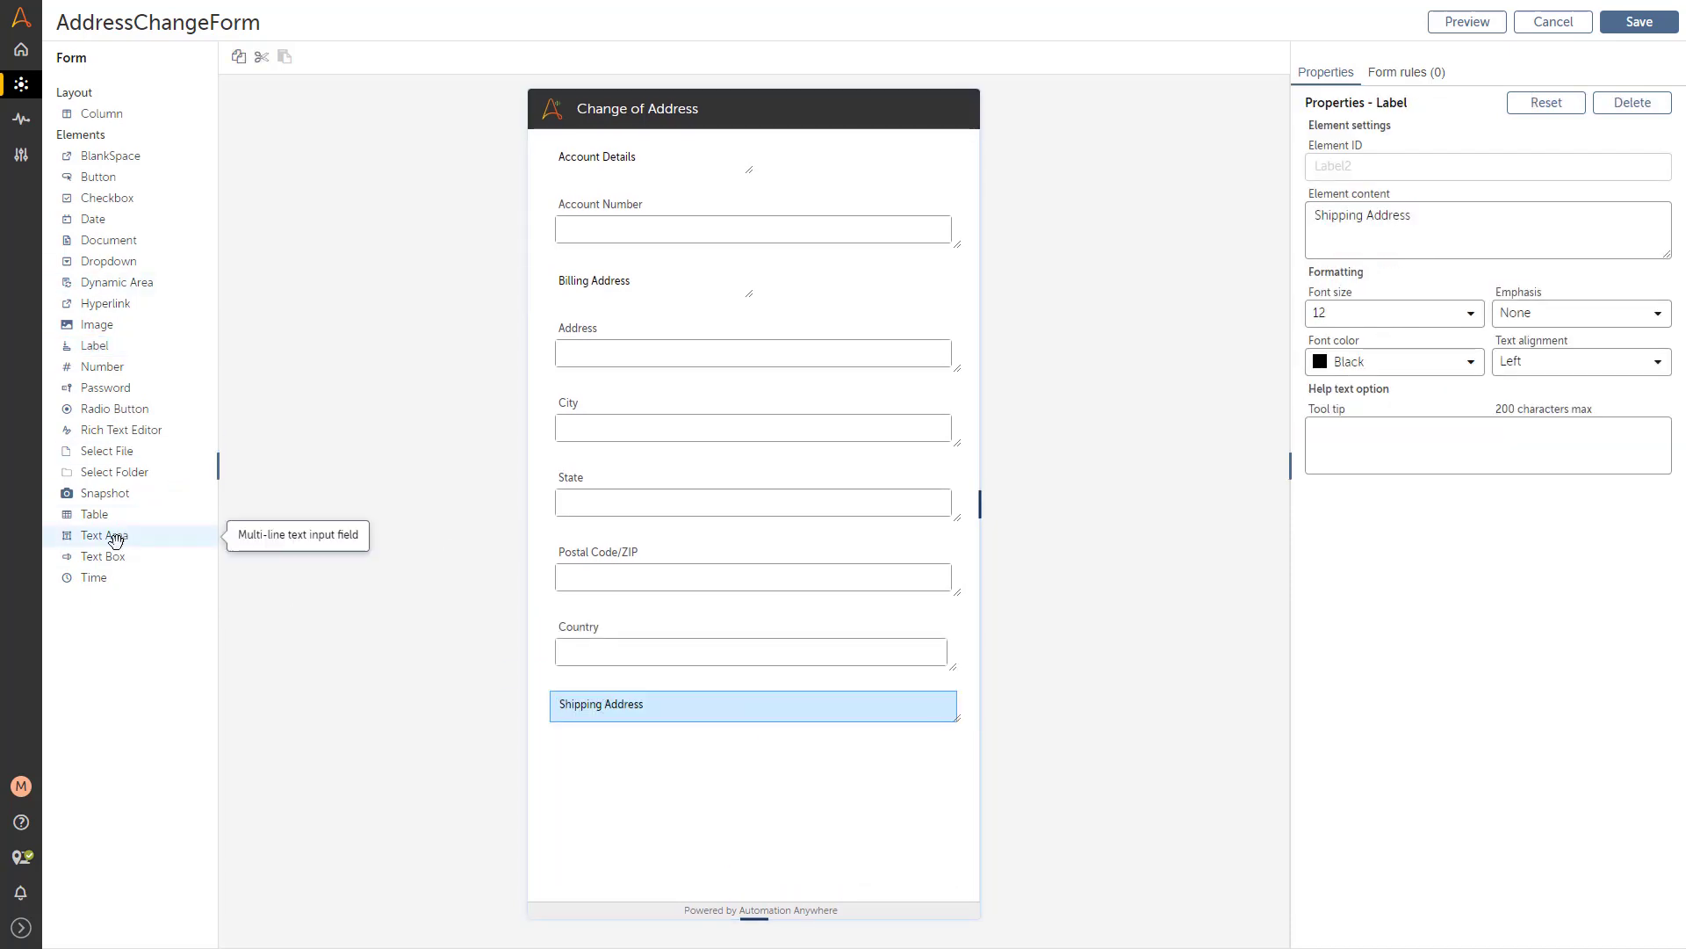
left_click_drag(106, 556, 625, 753)
type("Address")
left_click_drag(103, 556, 609, 827)
type("City")
- Add text boxes labelled "State" and "ZIP/Postal" below the shipping City field
left_click_drag(103, 556, 622, 905)
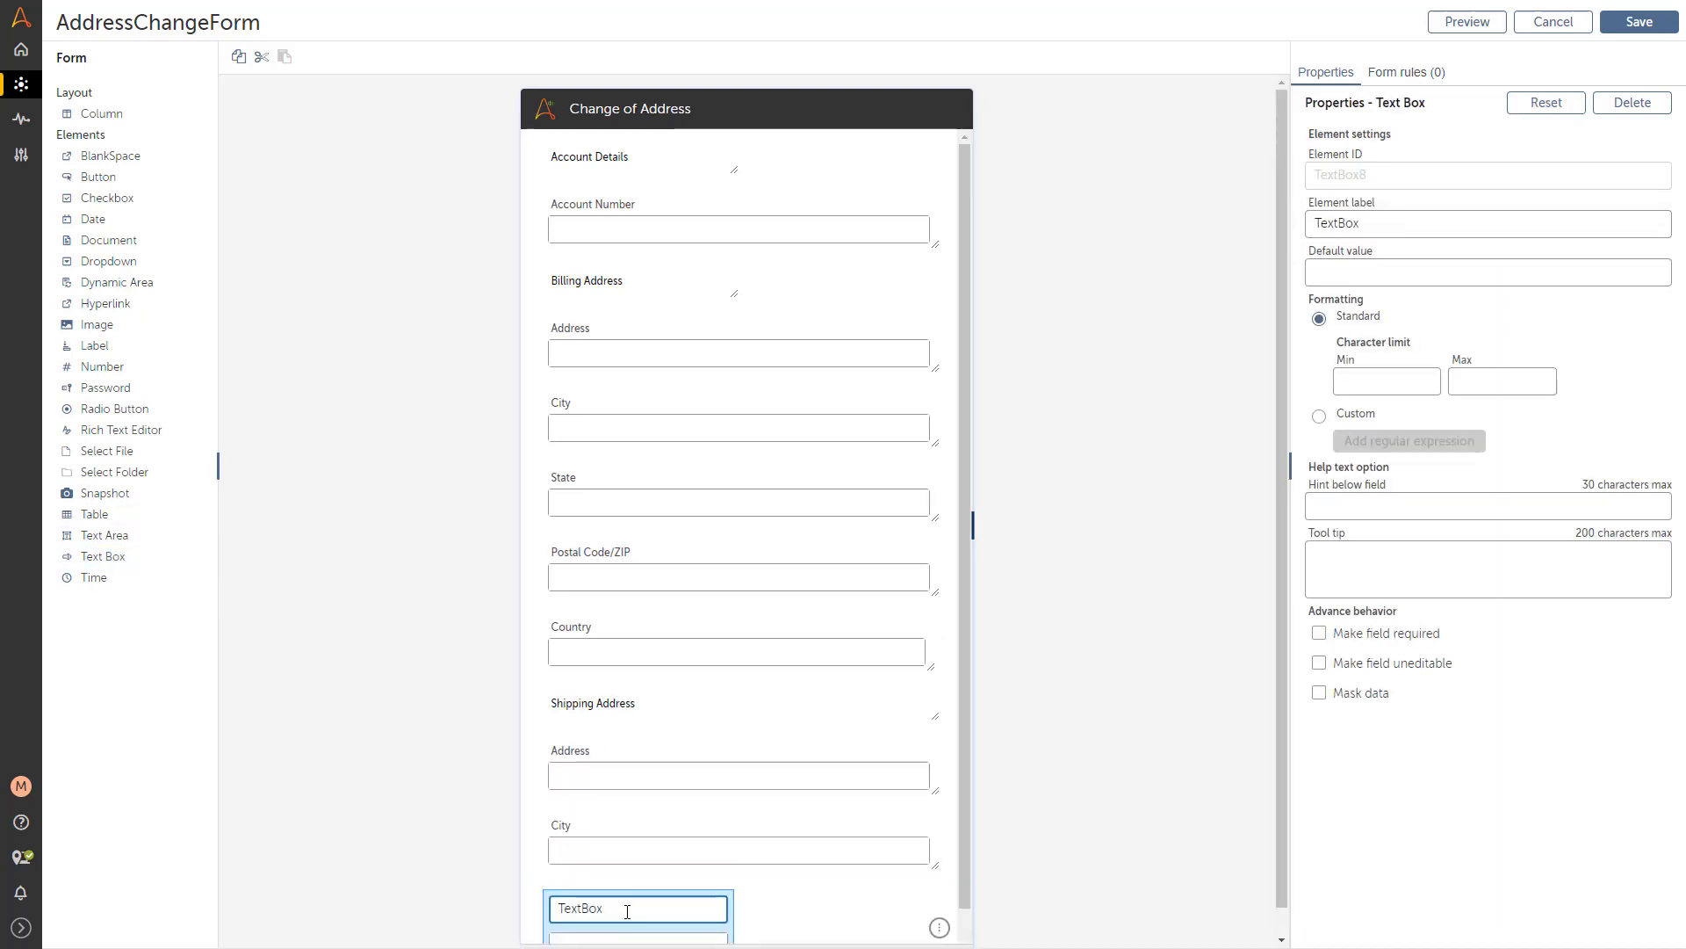
type("State")
left_click_drag(103, 556, 597, 866)
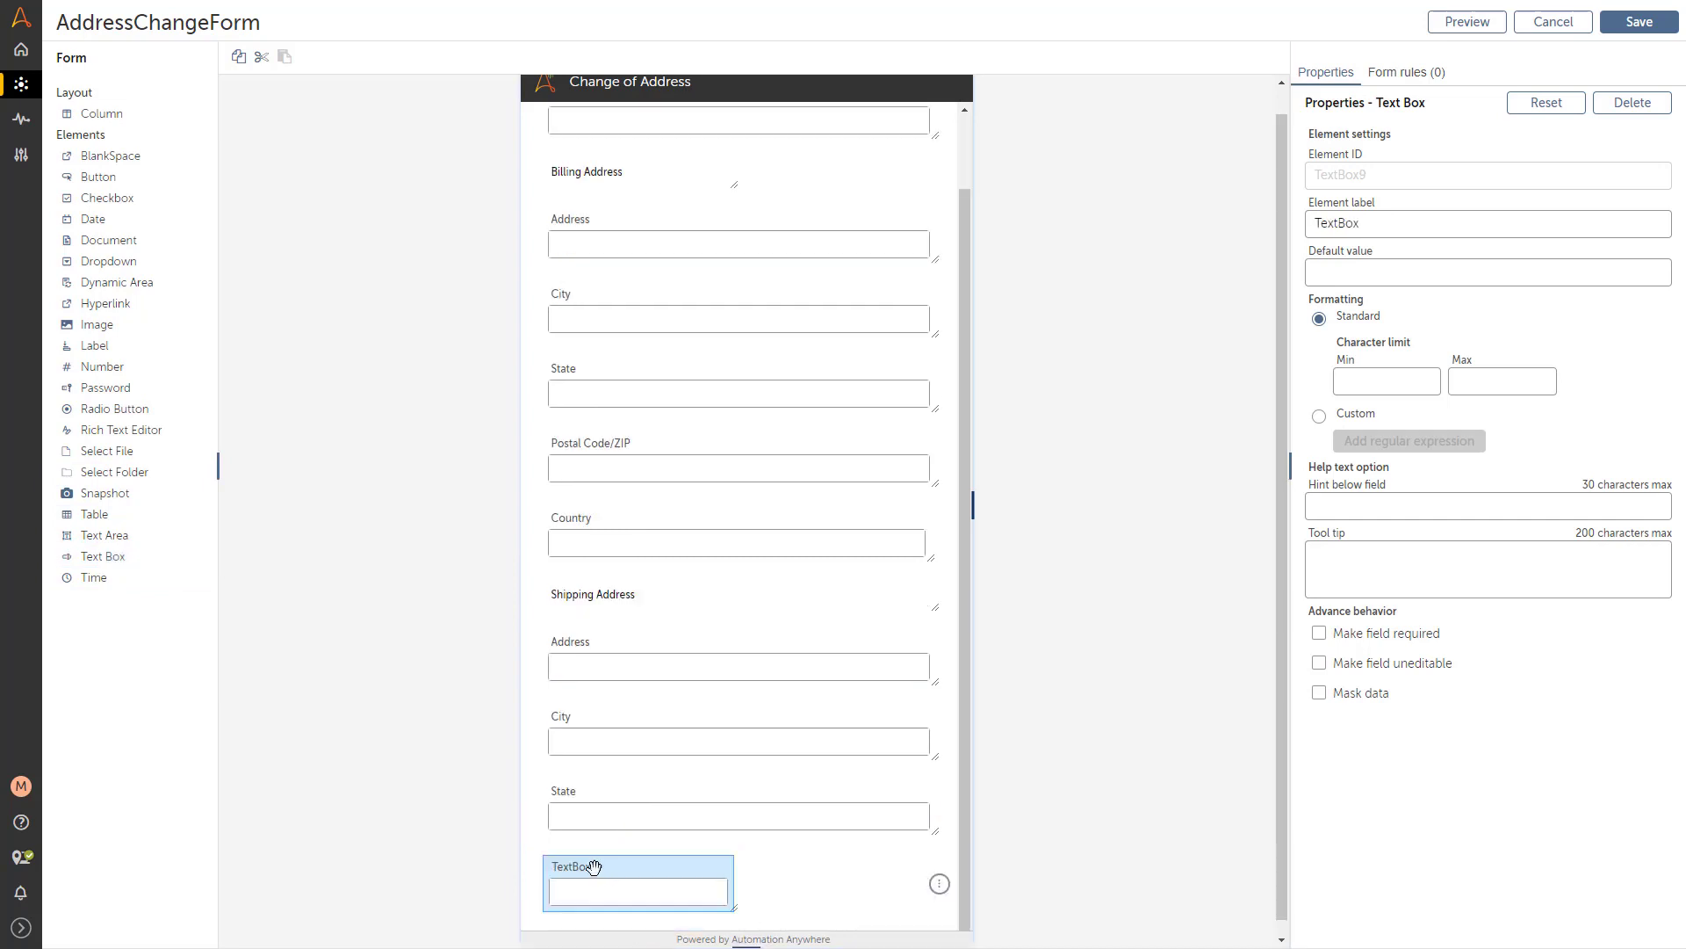
type("ZIP/Postal")
left_click(697, 905)
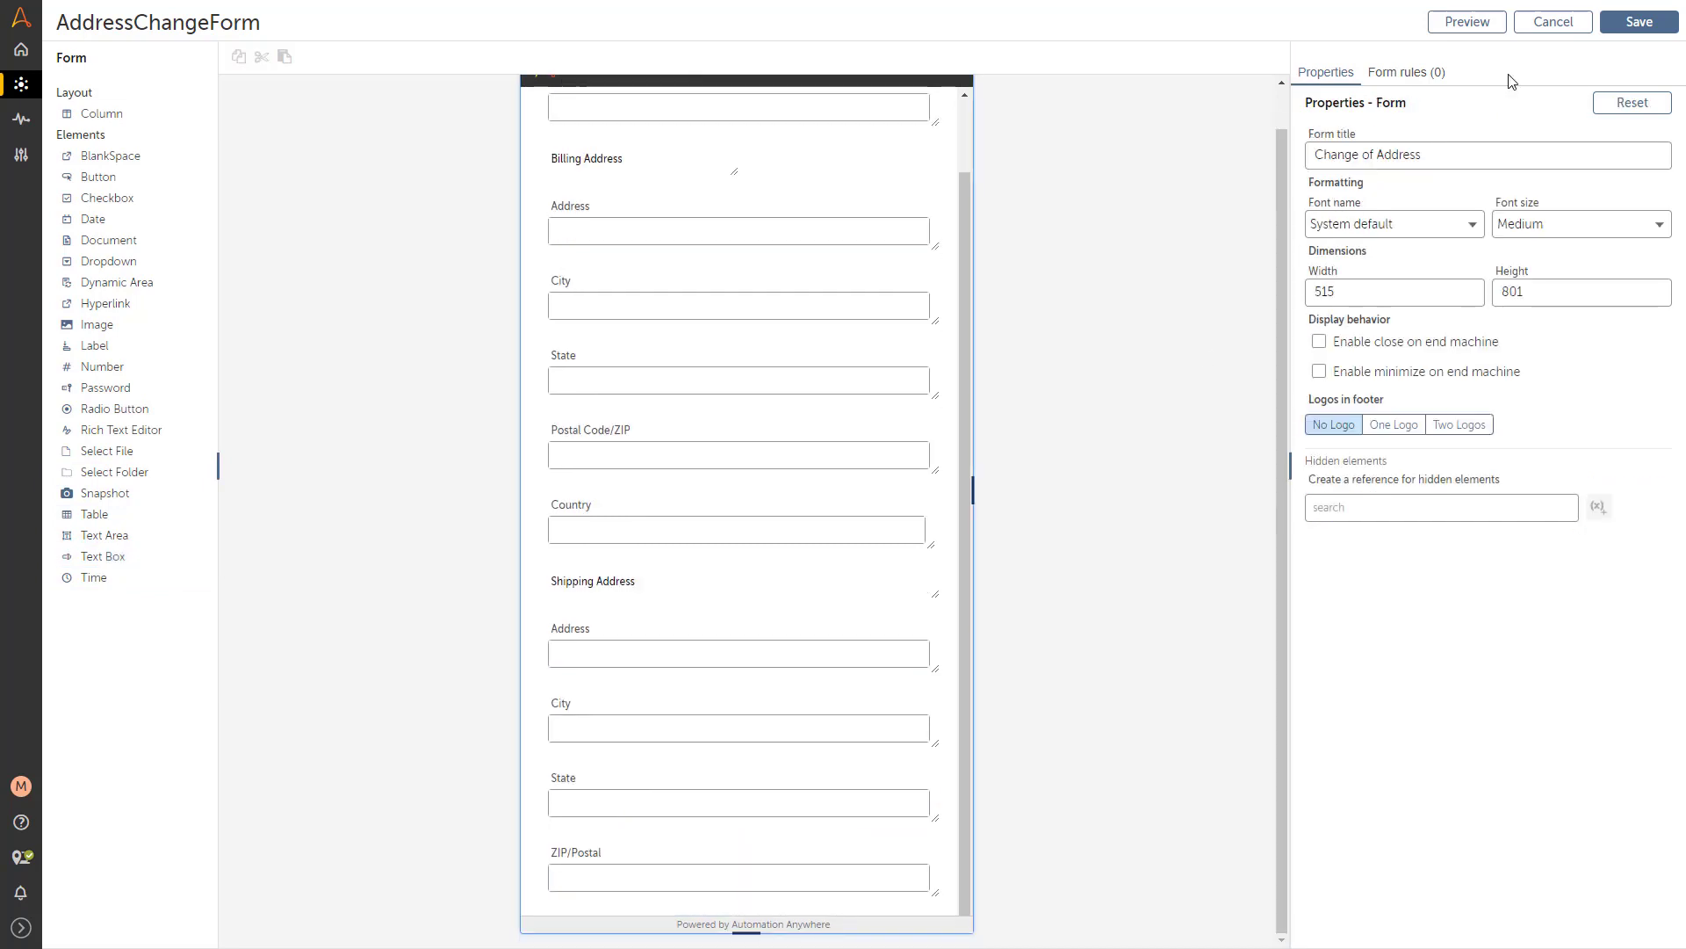
- Save the address change form and close it
left_click(1629, 24)
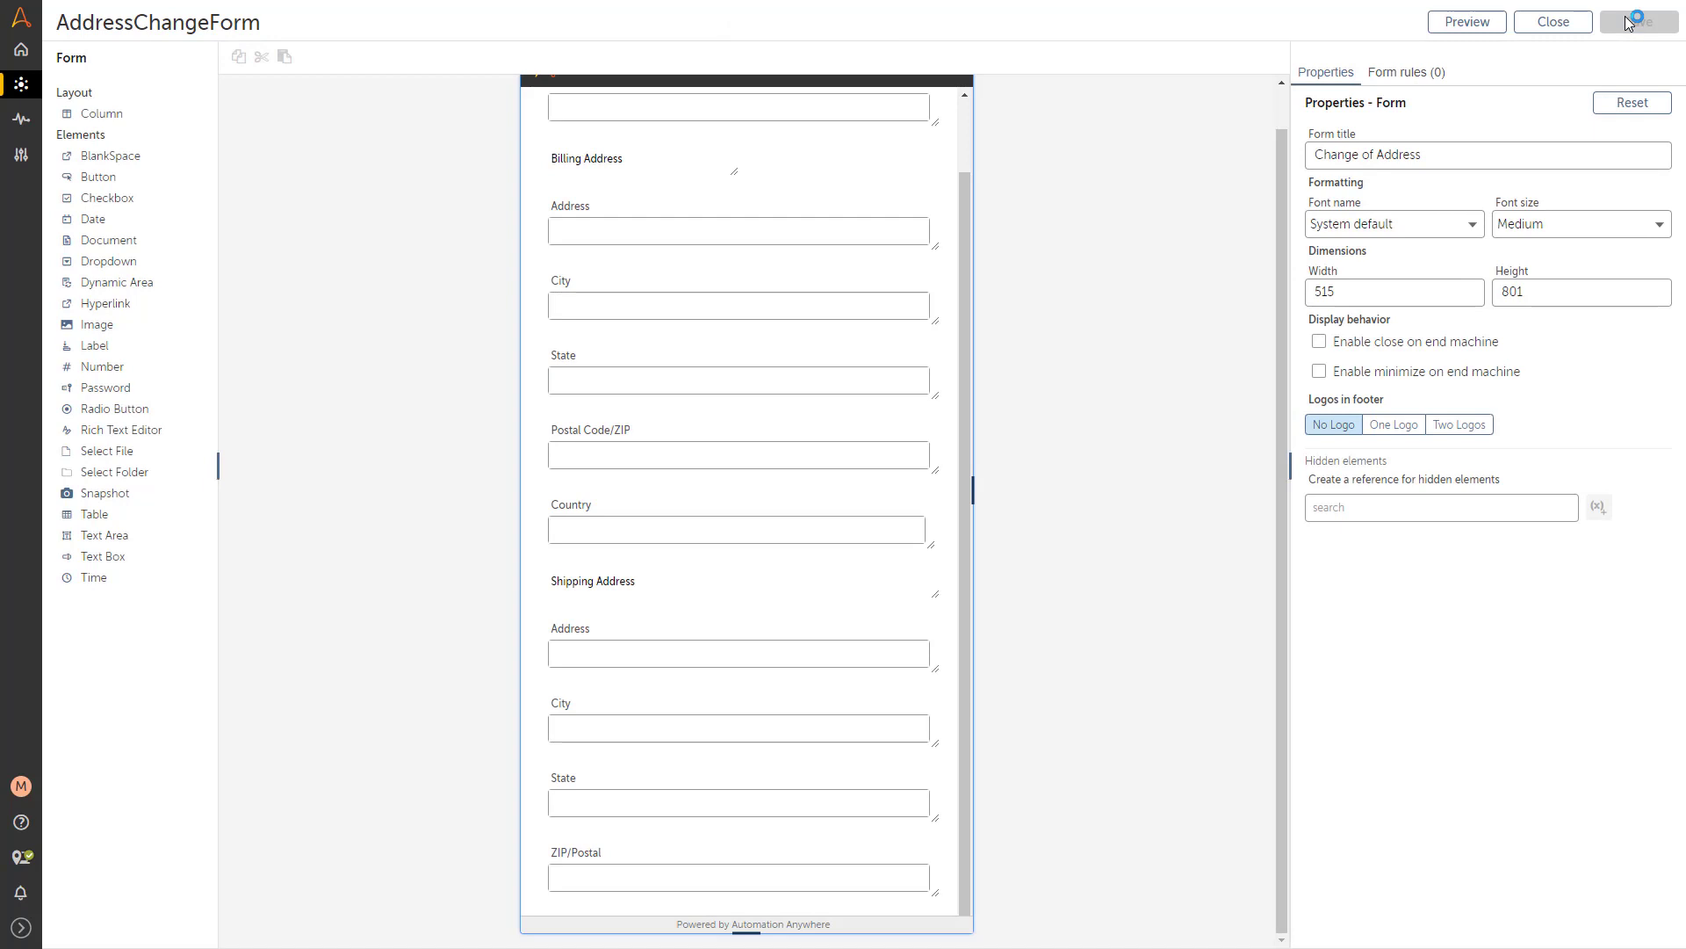
left_click(1562, 25)
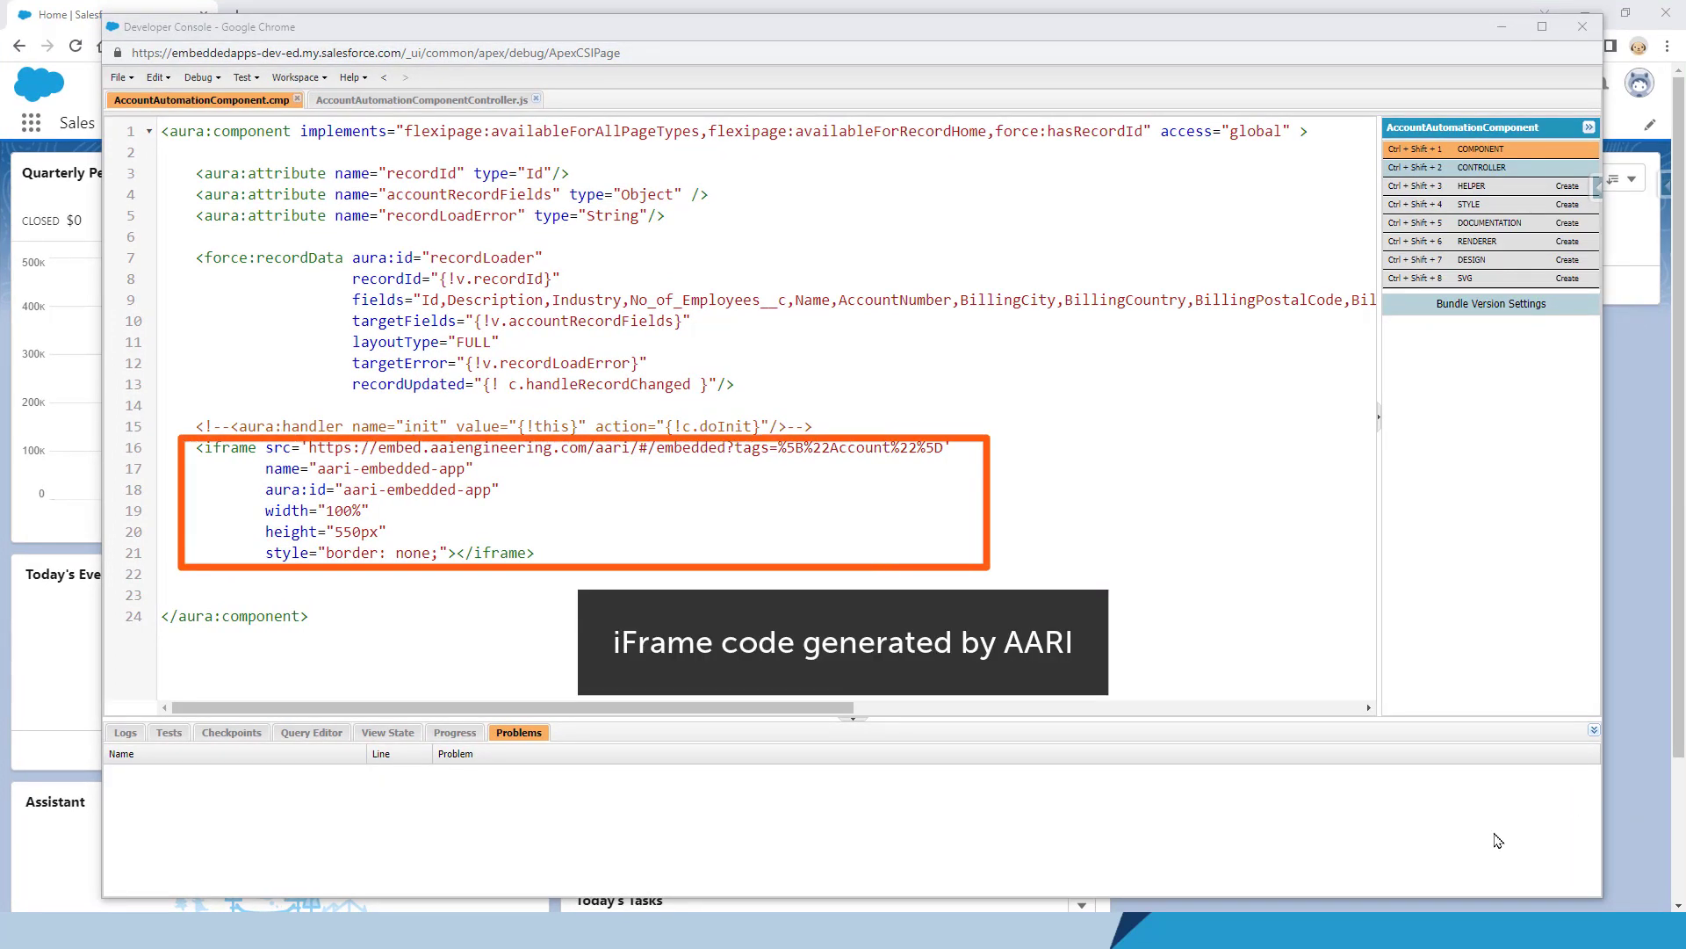
- In the Salesforce Developer Console, copy the commented template in AccountAutomationComponentController.js and paste it after the processId "21" block
left_click(412, 100)
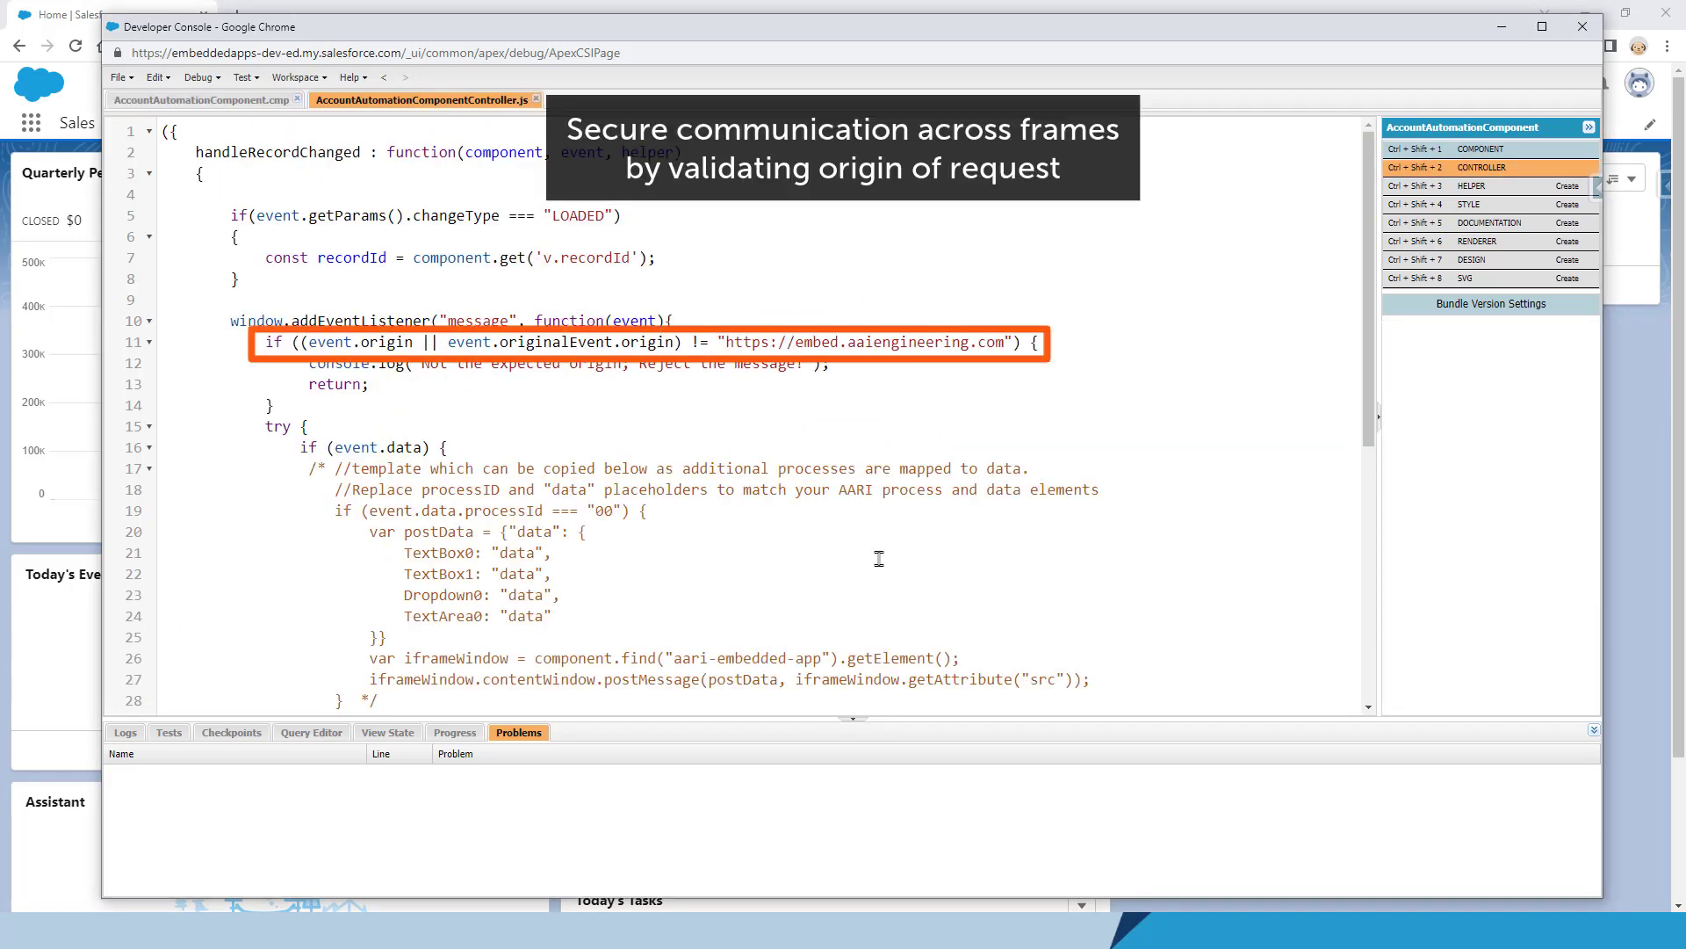
scroll(878, 558, "down", 2)
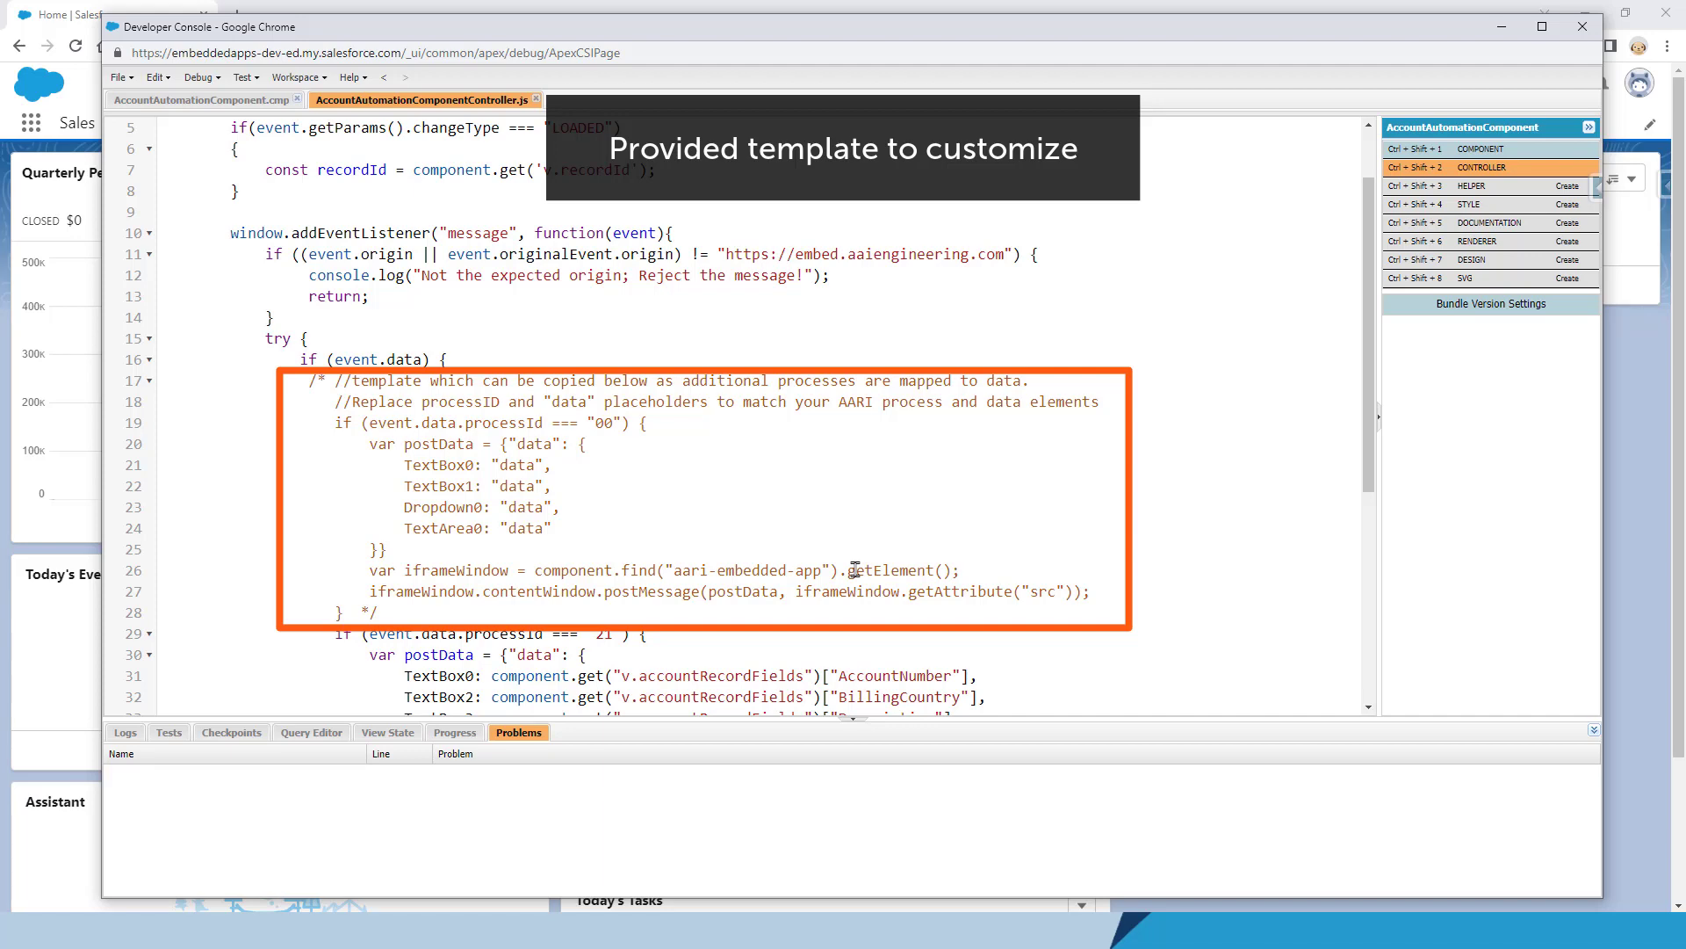
scroll(855, 570, "down", 3)
left_click_drag(336, 156, 379, 387)
key("ctrl+c")
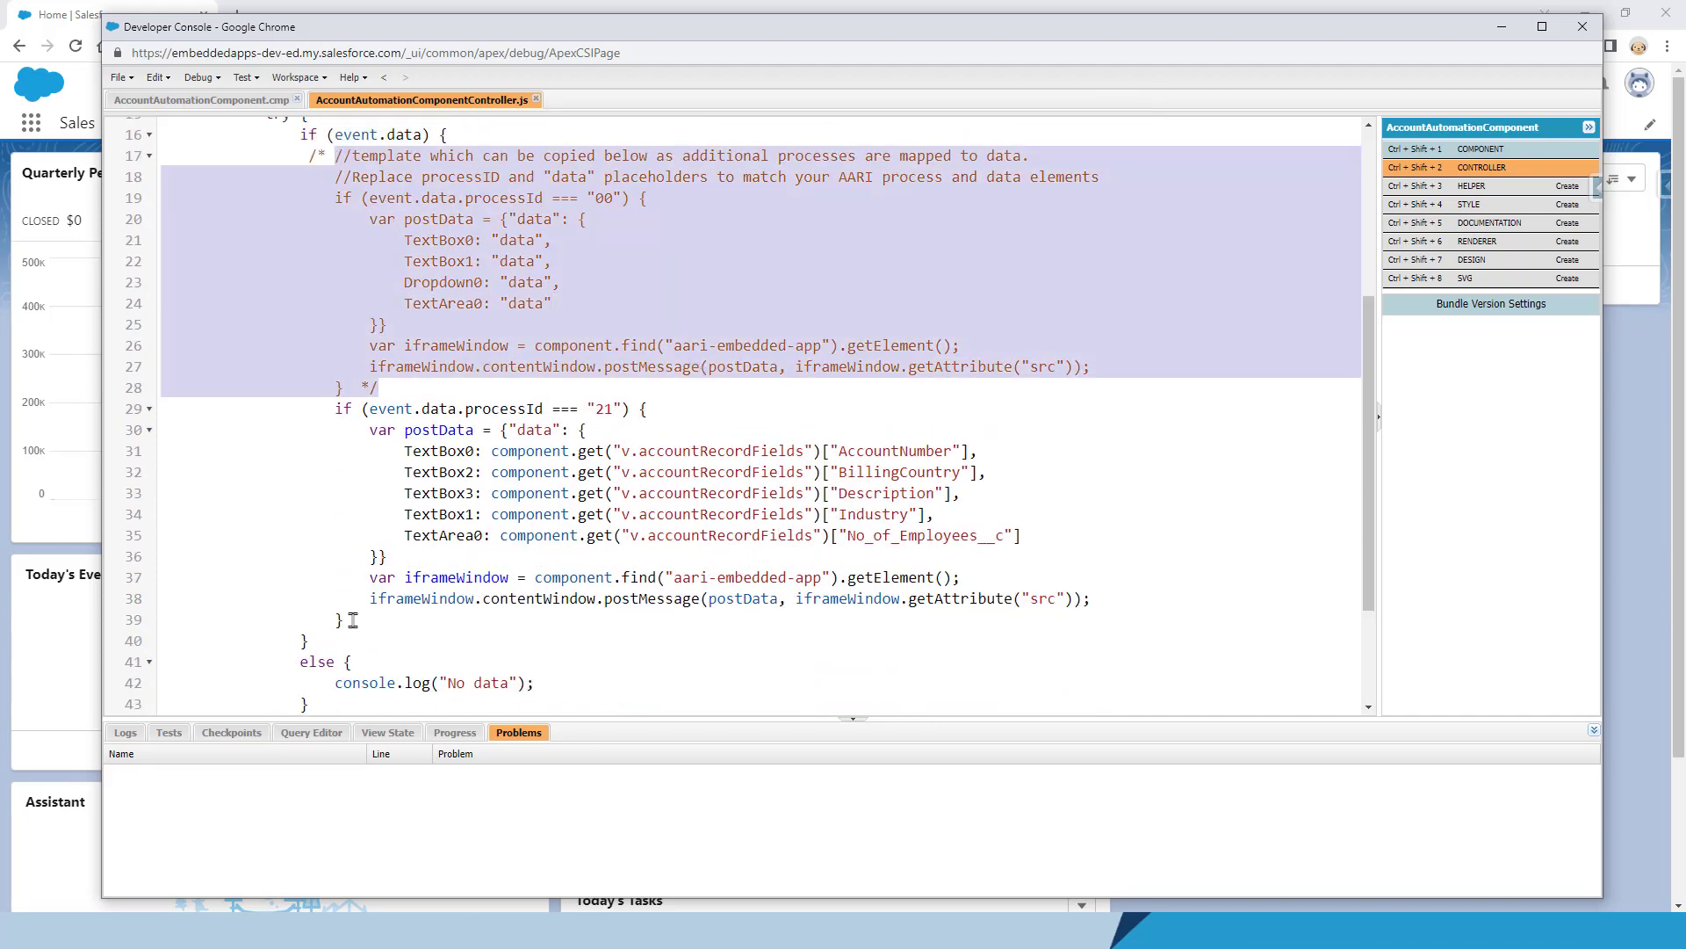
left_click(349, 620)
key("Return")
key("ctrl+v")
- Delete the two instruction comment lines at the start of the pasted template block
scroll(650, 527, "down", 3)
left_click_drag(335, 304, 1101, 327)
key("BackSpace")
key("BackSpace")
key("BackSpace")
key("BackSpace")
key("BackSpace")
- Set the processId in the pasted block's condition to "62"
left_click(616, 304)
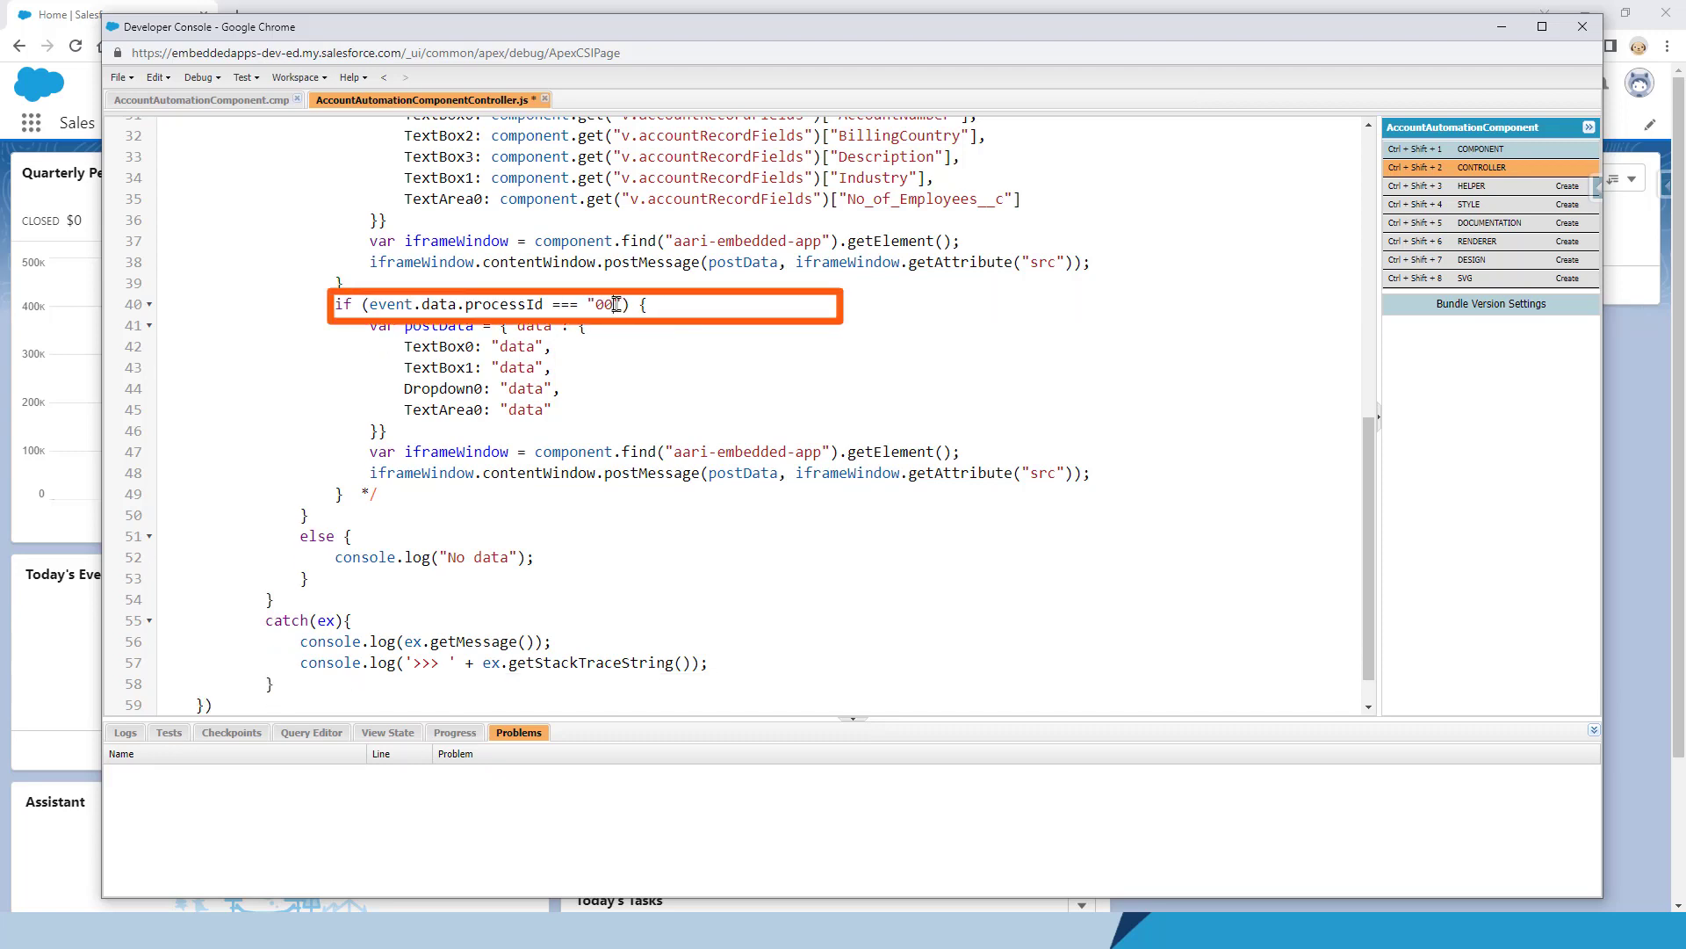
key("BackSpace")
key("BackSpace")
type("62")
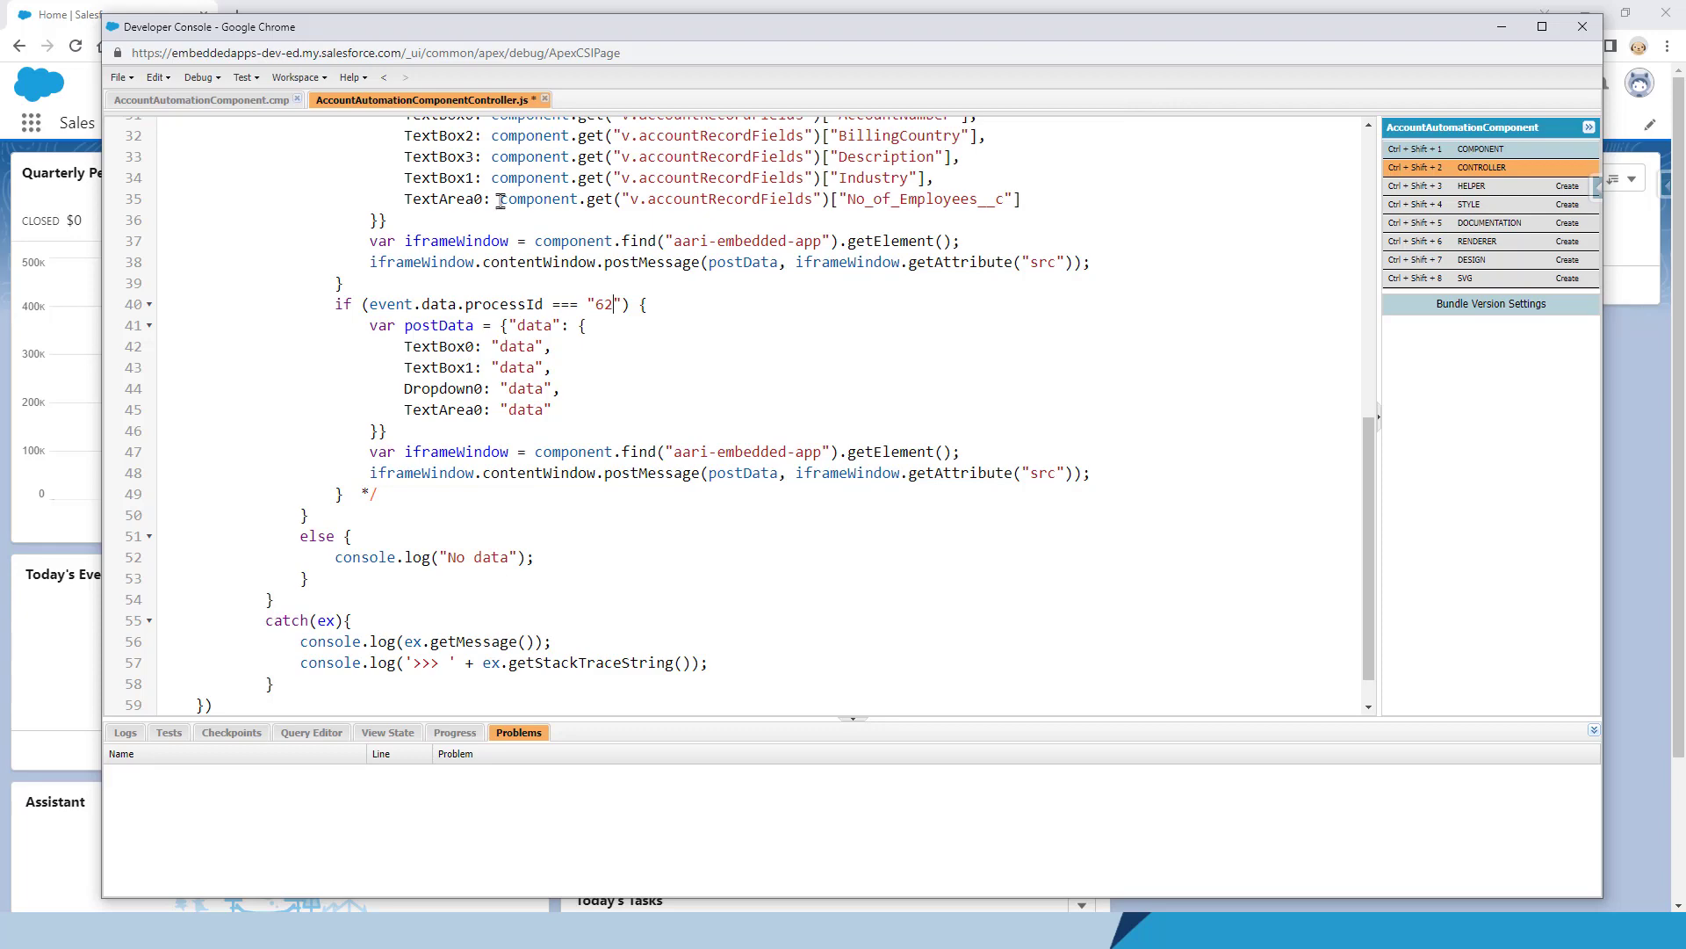
- Map TextBox0 in the processId "62" block to the AccountNumber field of v.accountRecordFields, checking the field name in the component file
left_click_drag(499, 198, 834, 198)
key("ctrl+c")
left_click_drag(491, 346, 543, 346)
key("ctrl+v")
key("ctrl+shift+1")
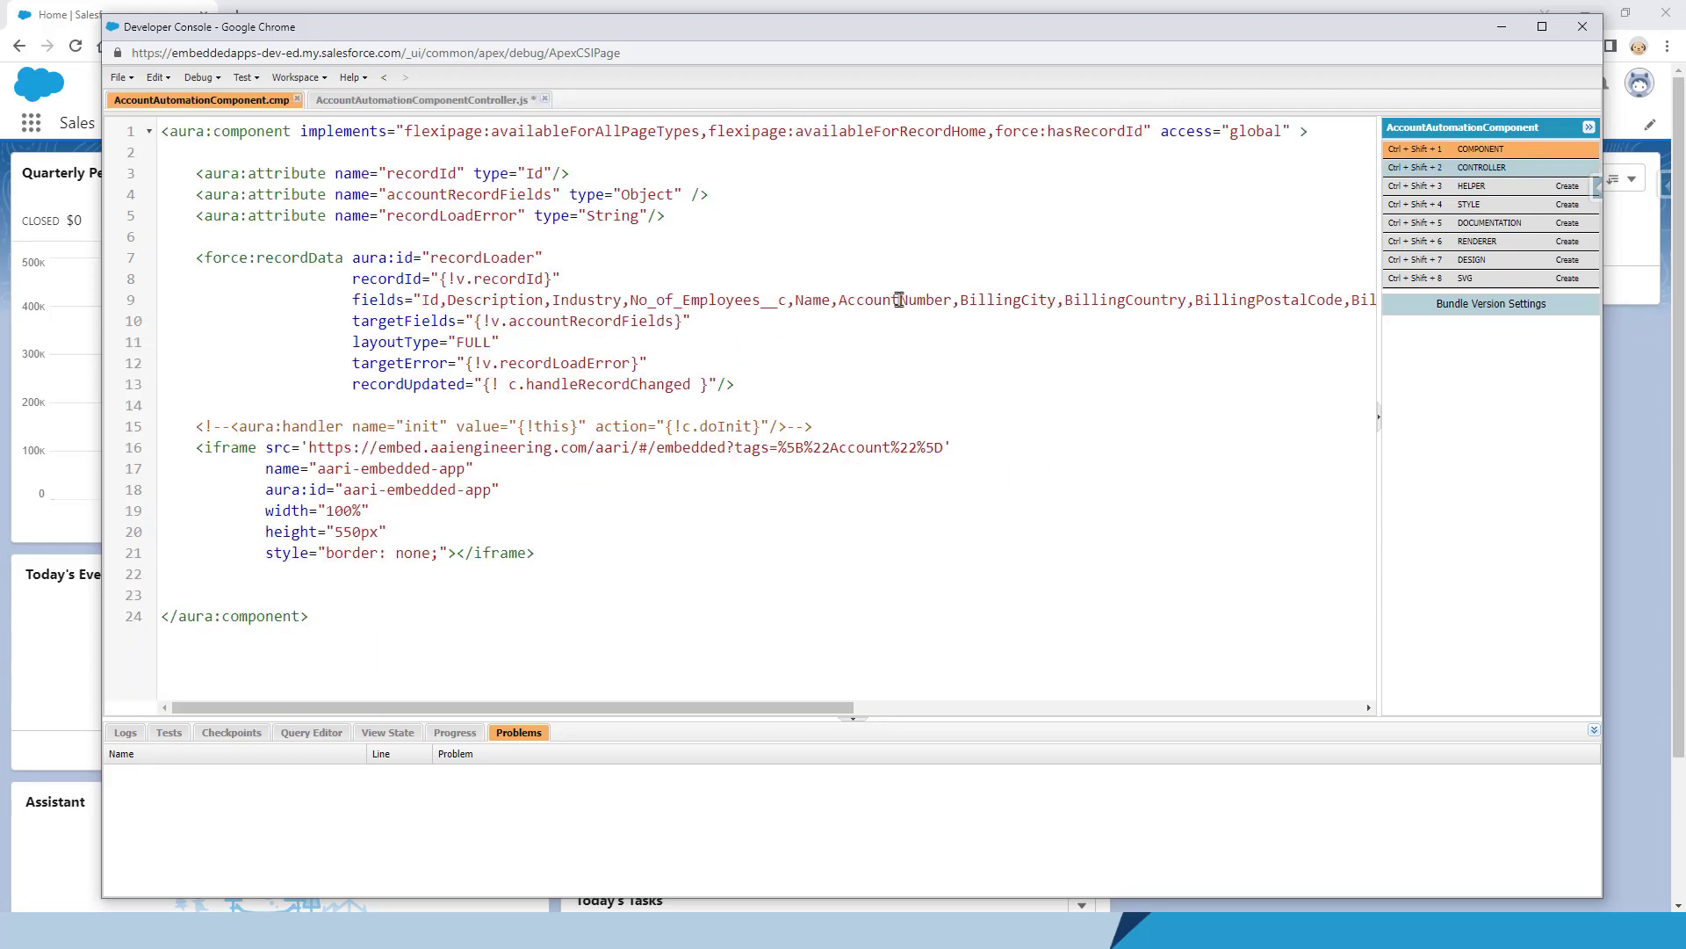
key("ctrl+shift+2")
type("[\"AccountNumber\"]")
- Map TextBox1 in the processId "62" block to the BillingStreet field of v.accountRecordFields
double_click(525, 368)
key("BackSpace")
key("BackSpace")
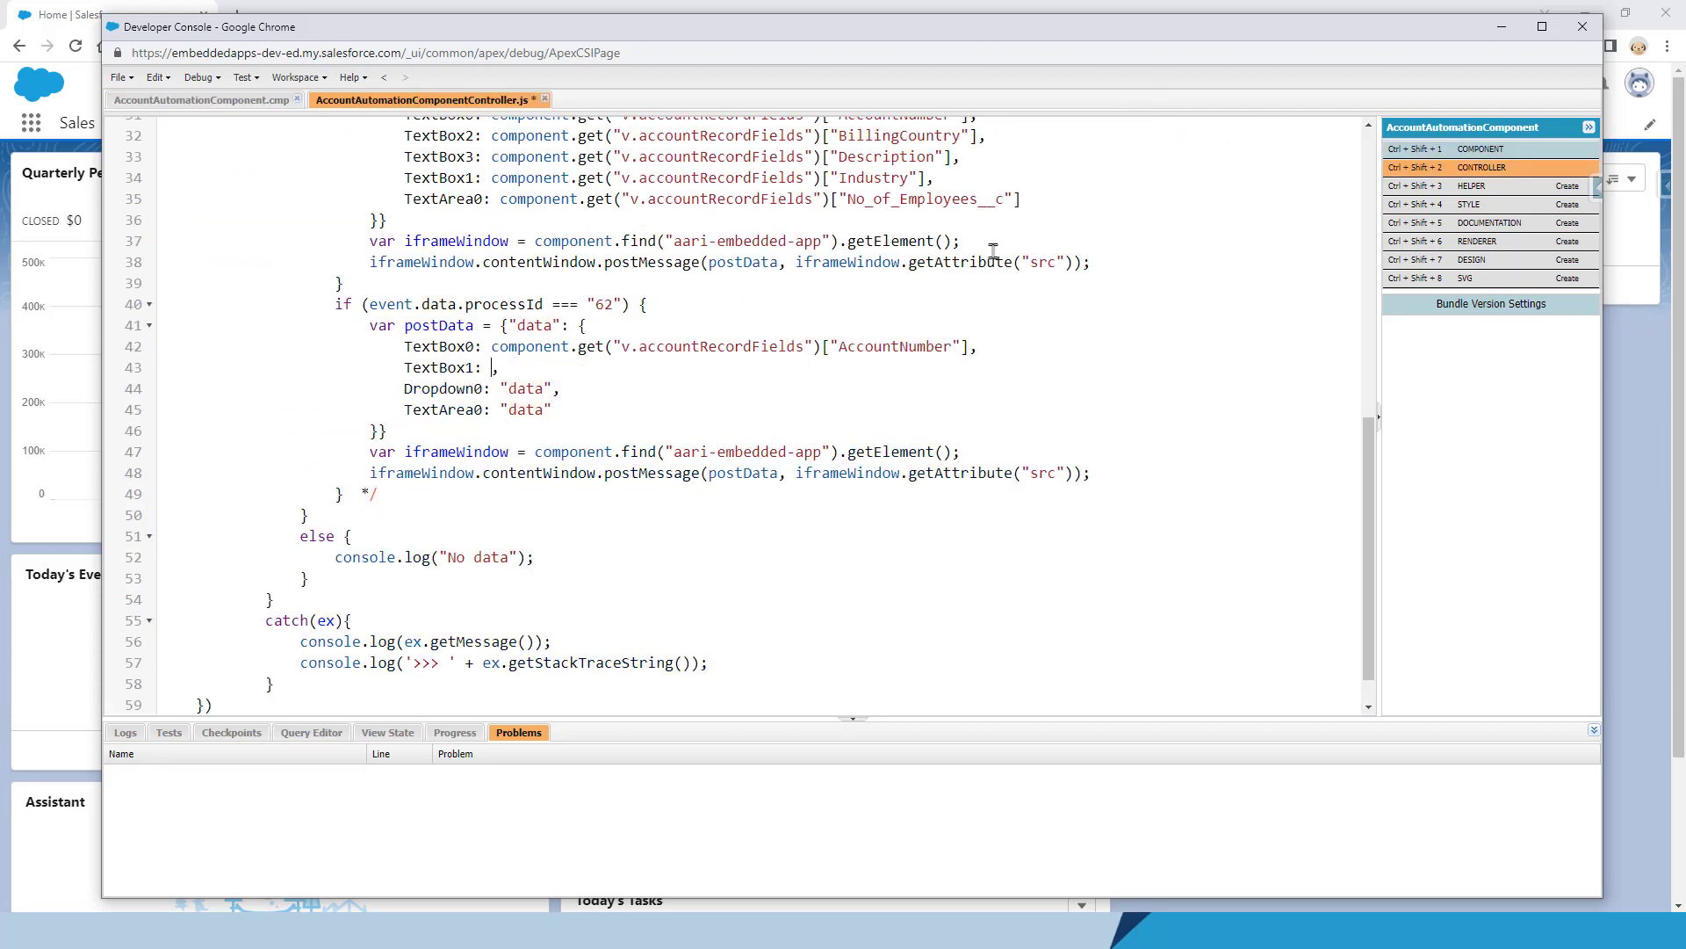
left_click_drag(491, 346, 977, 346)
key("ctrl+c")
key("ctrl+v")
double_click(900, 369)
type("BillingStreet")
- Replace the Dropdown0 and TextArea0 placeholder lines with a TextBox2 line mapped to the BillingCity account field
key("Down")
key("shift+Home")
key("BackSpace")
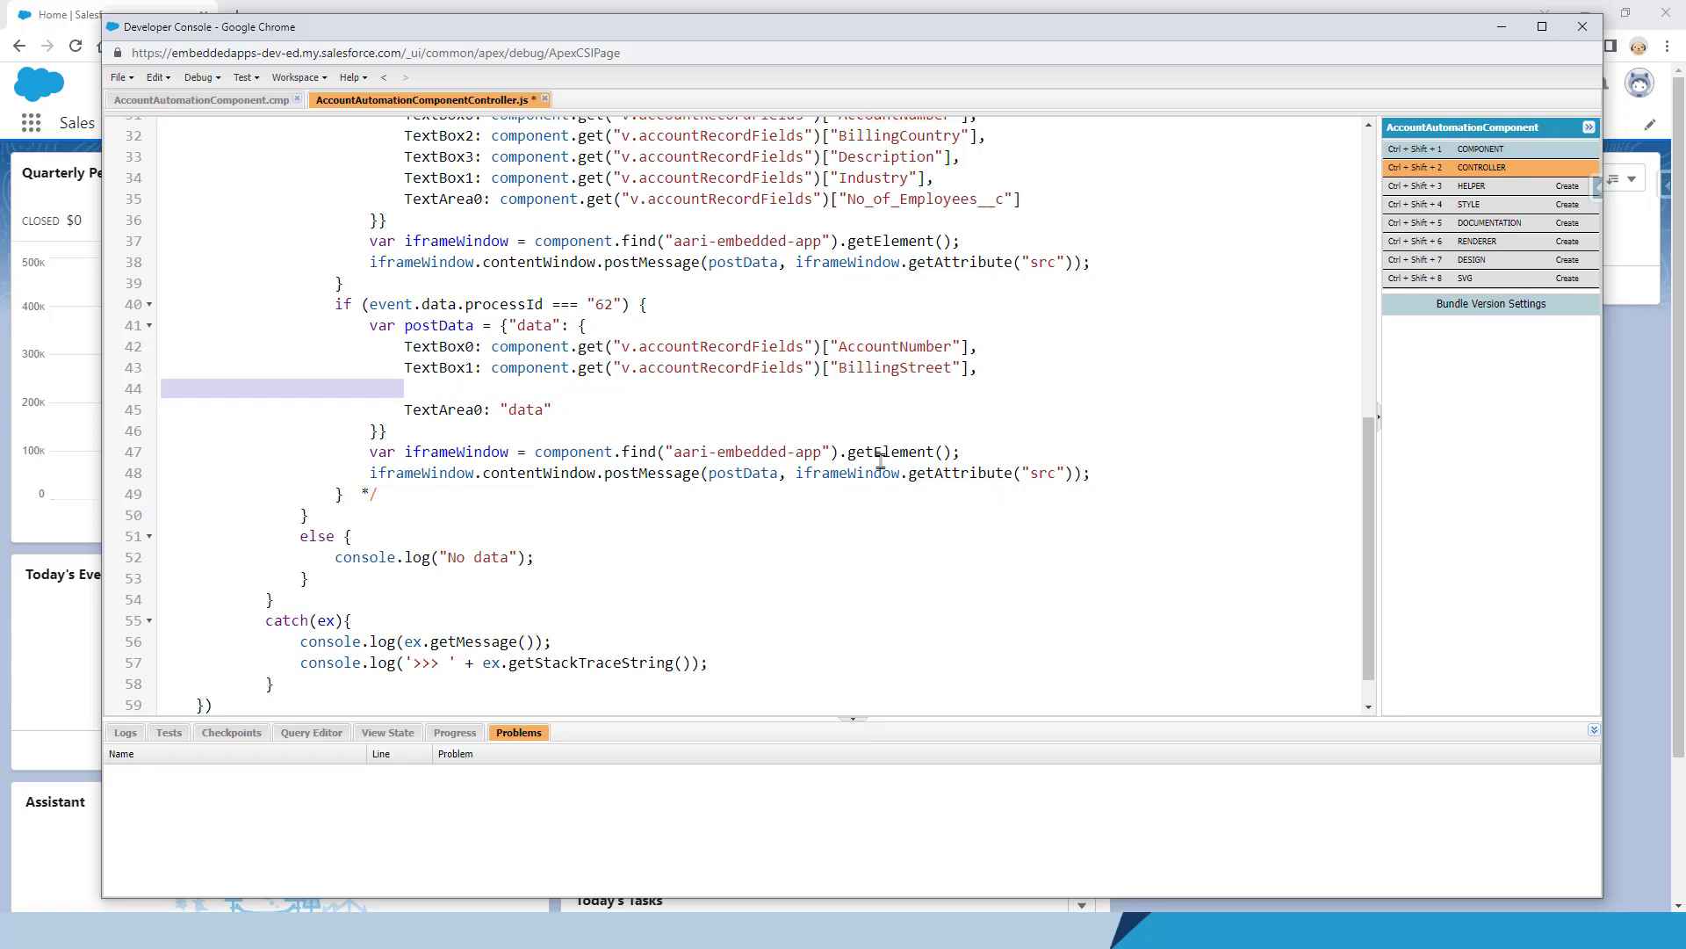
key("BackSpace")
key("BackSpace")
key("BackSpace")
key("BackSpace")
key("BackSpace")
key("BackSpace")
key("BackSpace")
type("Box2")
key("Right")
key("Right")
key("shift+End")
key("ctrl+v")
double_click(894, 388)
type("BillingCity")
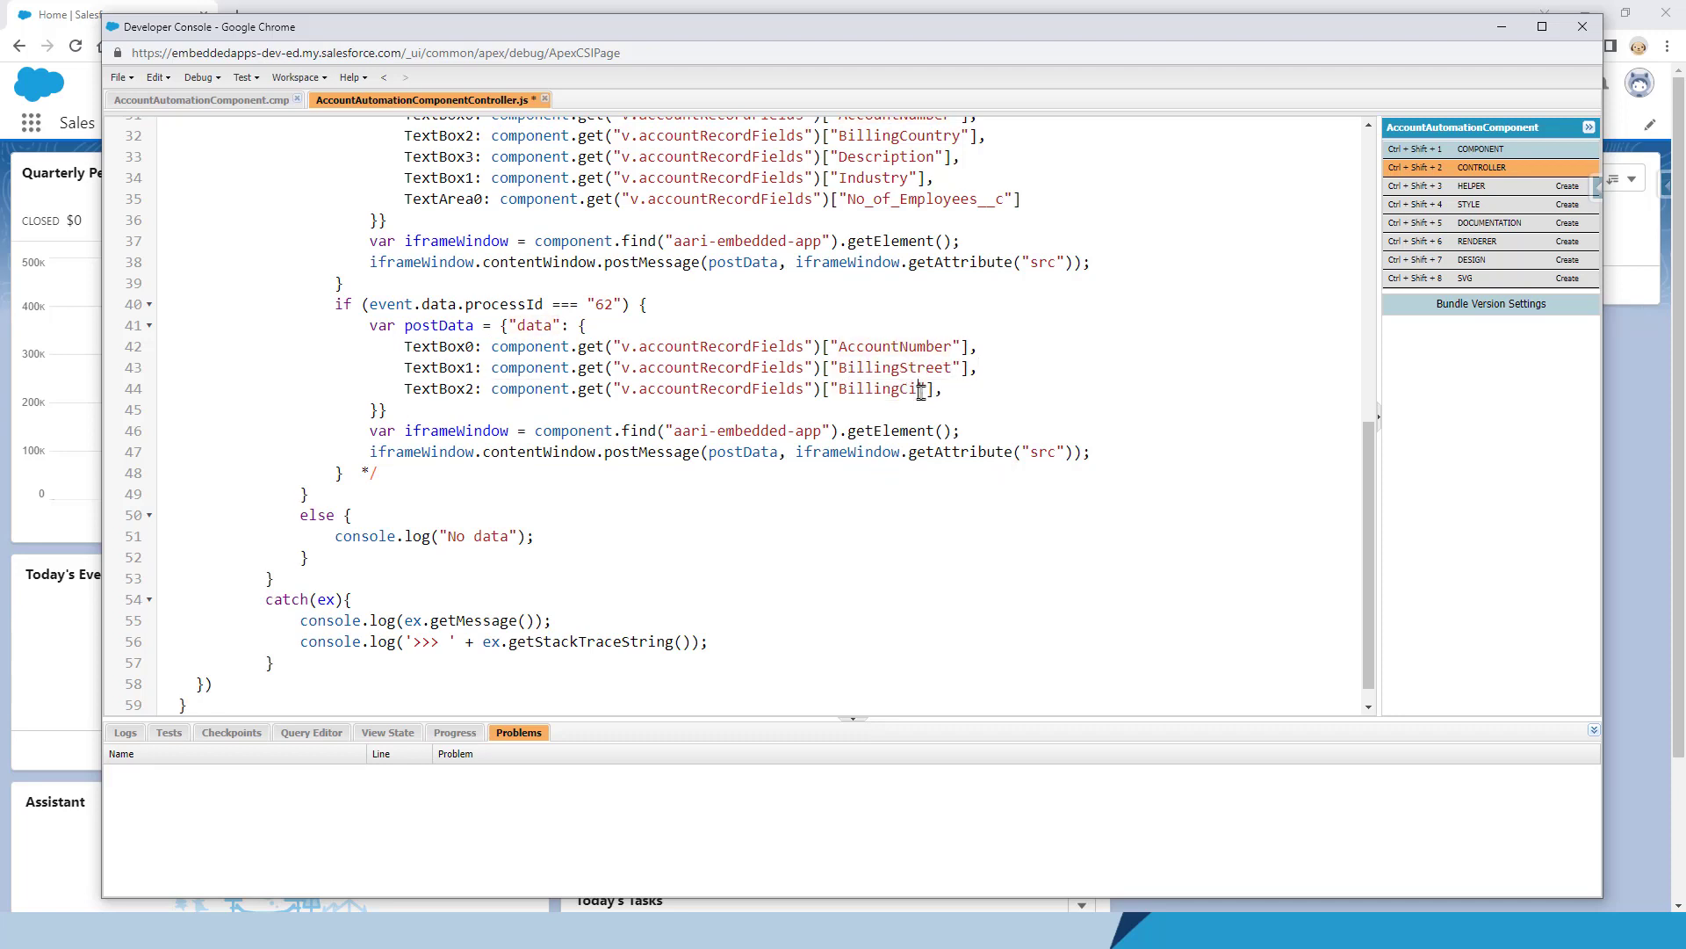
- Duplicate the TextBox2 line as a TextBox3 line mapped to the BillingState account field
key("End")
key("shift+Home")
key("ctrl+c")
key("Left")
key("ctrl+v")
key("Return")
key("End")
key("Left")
key("Left")
key("Left")
key("BackSpace")
key("BackSpace")
key("BackSpace")
key("BackSpace")
type("State")
- Add a TextBox4 line mapped to BillingPostal below the TextBox3 line
key("End")
key("Return")
key("ctrl+v")
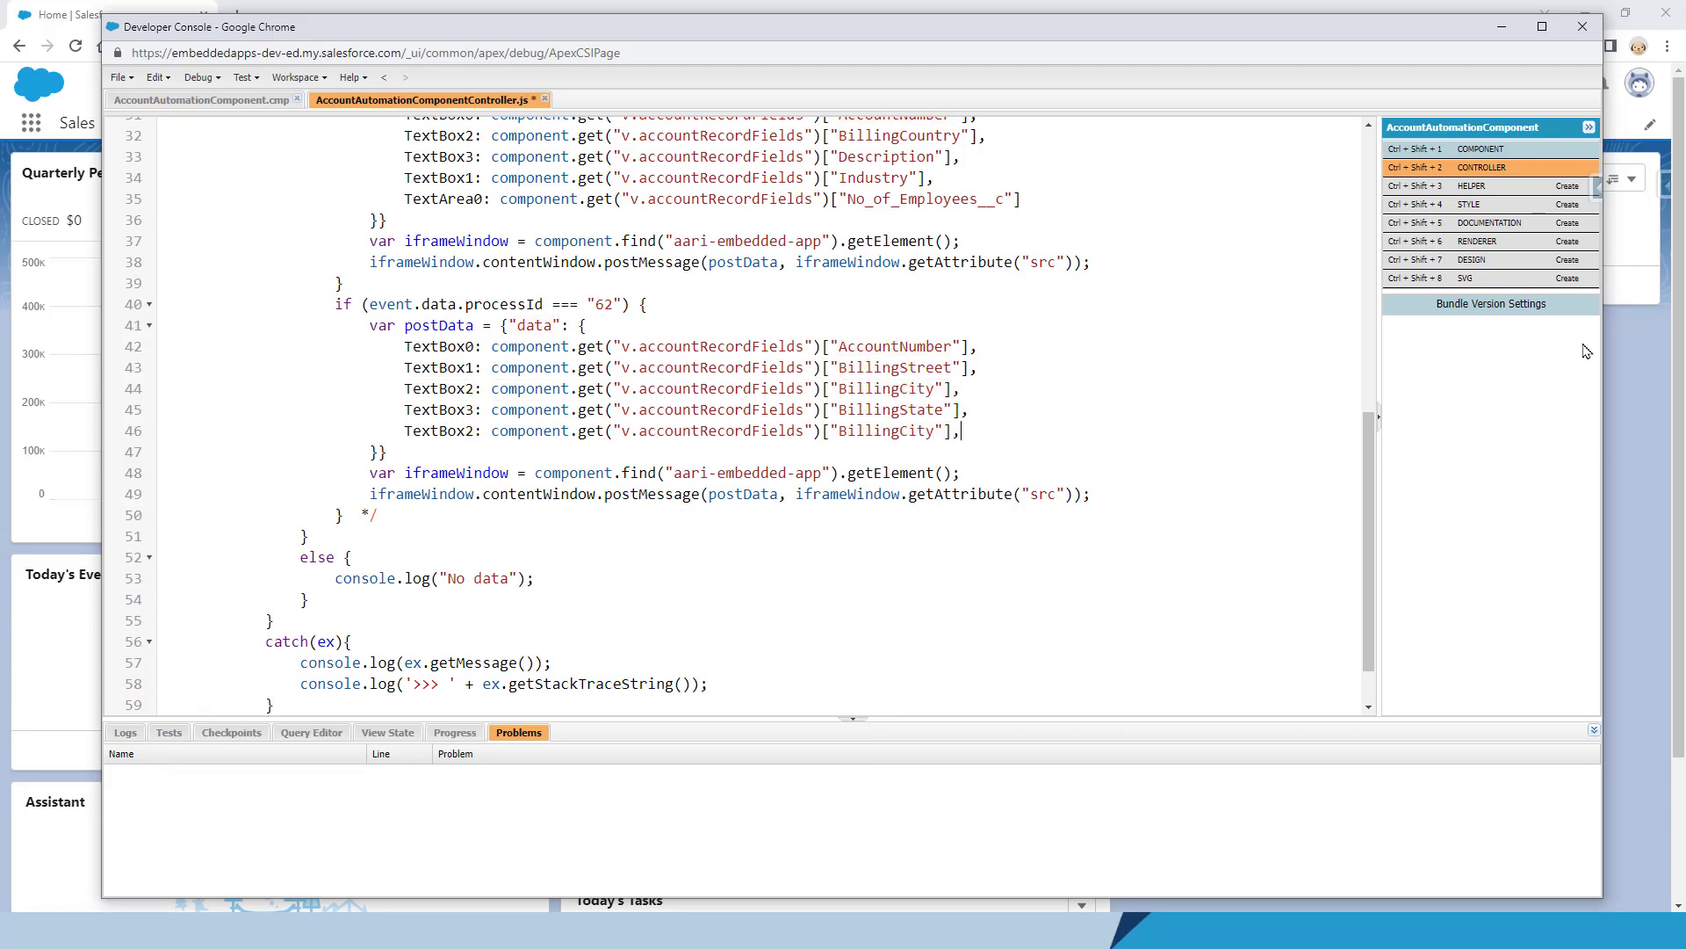
key("Home")
key("ctrl+Right")
key("BackSpace")
type("4")
key("End")
key("Left")
key("Left")
key("Left")
key("BackSpace")
key("BackSpace")
key("BackSpace")
key("BackSpace")
type("Postal")
- Add a TextBox5 line mapped to BillingCountry below the TextBox4 line
key("End")
key("Return")
key("ctrl+v")
key("Home")
key("ctrl+Right")
key("BackSpace")
type("5")
key("End")
key("Left")
key("Left")
key("Left")
key("BackSpace")
key("BackSpace")
key("BackSpace")
key("BackSpace")
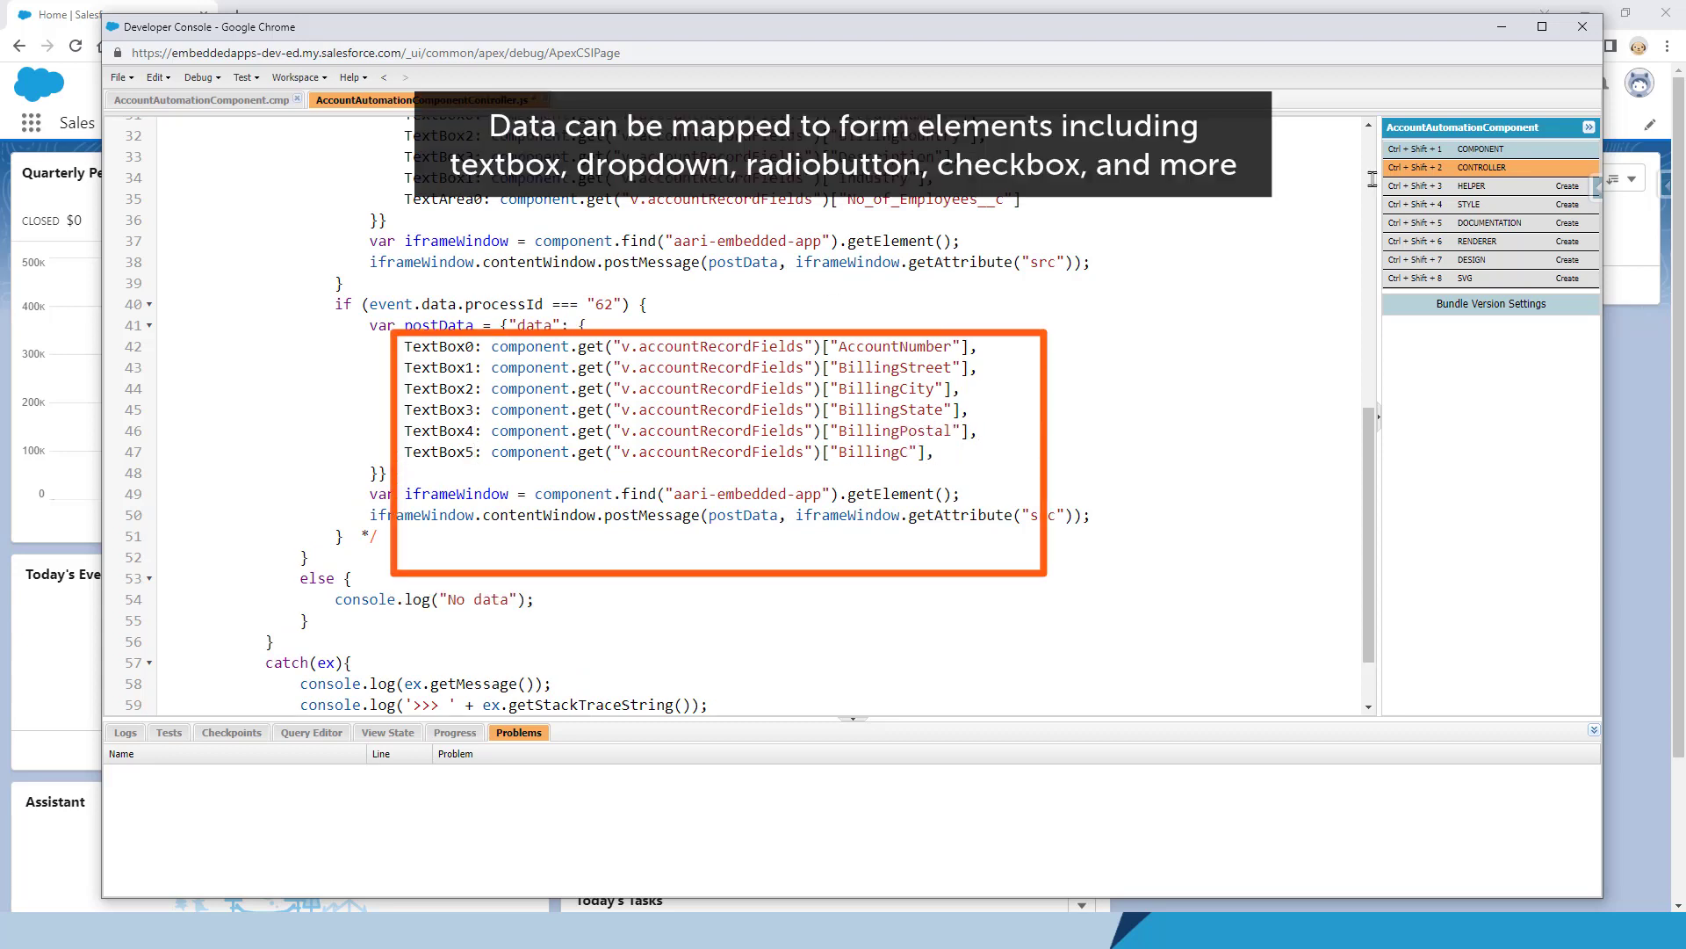
type("Country")
- Add a TextBox6 line mapped to ShippingStreet below the TextBox5 line
key("End")
key("Return")
key("ctrl+v")
key("Home")
key("ctrl+Right")
key("BackSpace")
type("6")
key("End")
key("Left")
key("Left")
key("Left")
key("ctrl+shift+Left")
type("ShippingStreet")
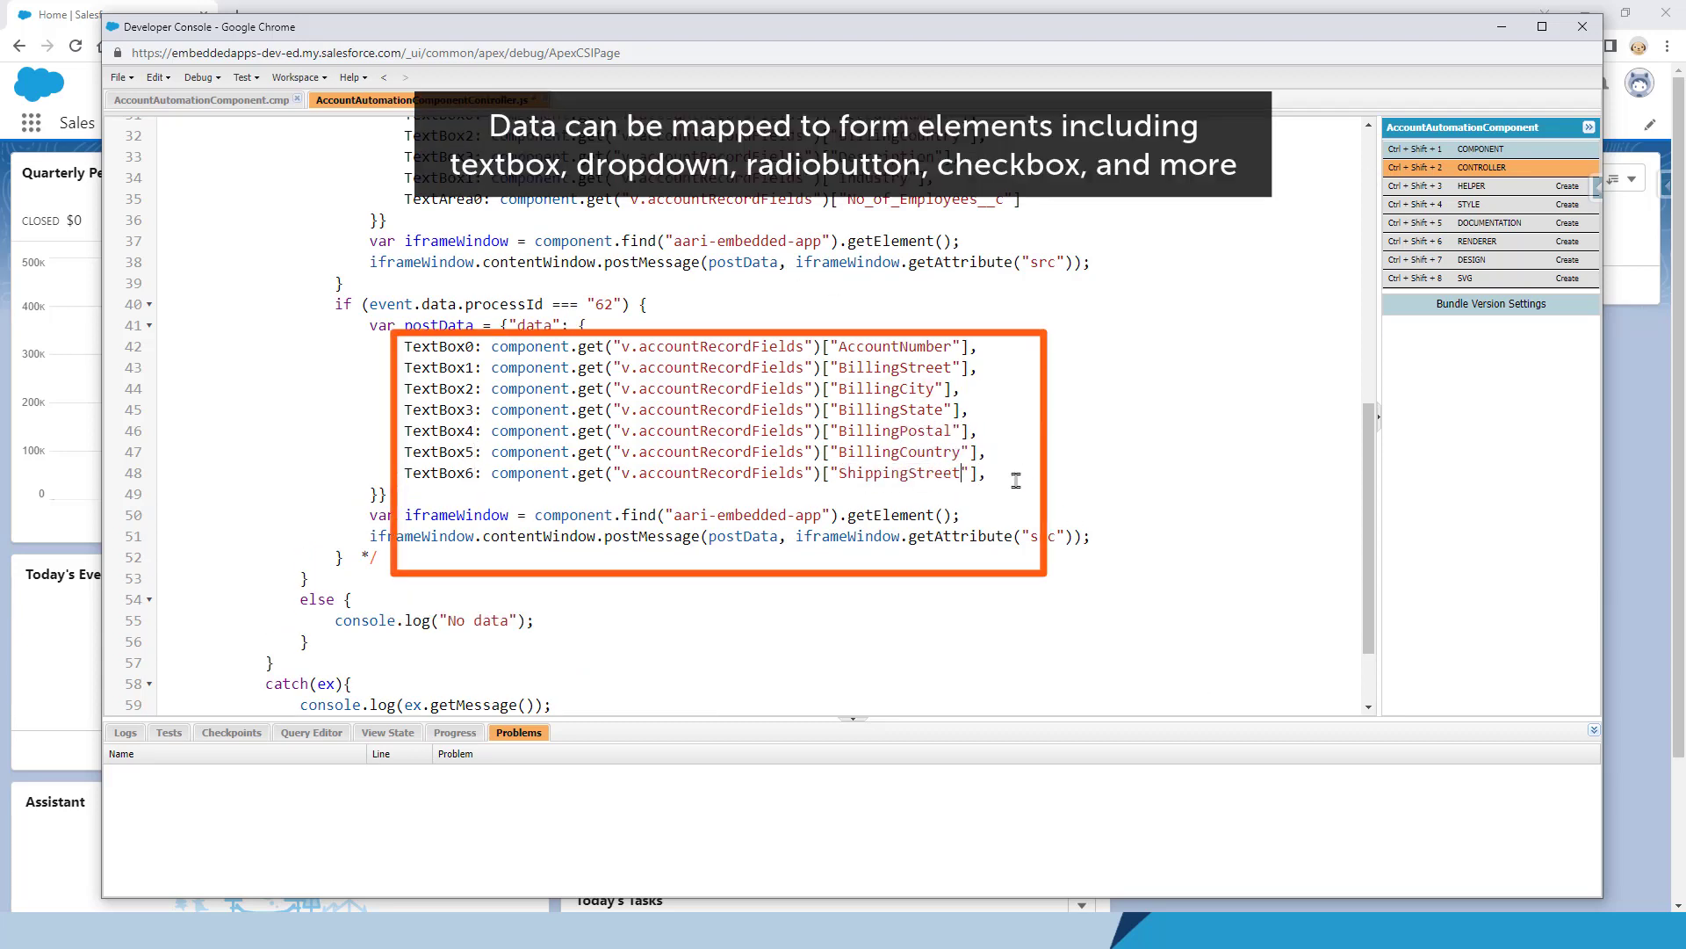
- Add a TextBox7 line mapped to the ShippingCity account field below the TextBox6 line
key("End")
key("shift+Home")
key("ctrl+c")
key("End")
key("Return")
key("ctrl+v")
key("Home")
key("ctrl+Right")
key("BackSpace")
type("7")
key("End")
key("Left")
key("Left")
key("Left")
key("ctrl+shift+Left")
type("ShippingCity")
- Add a TextBox8 line mapped to ShippingState below the TextBox7 line
key("End")
key("Return")
key("ctrl+v")
key("Home")
key("ctrl+Right")
key("BackSpace")
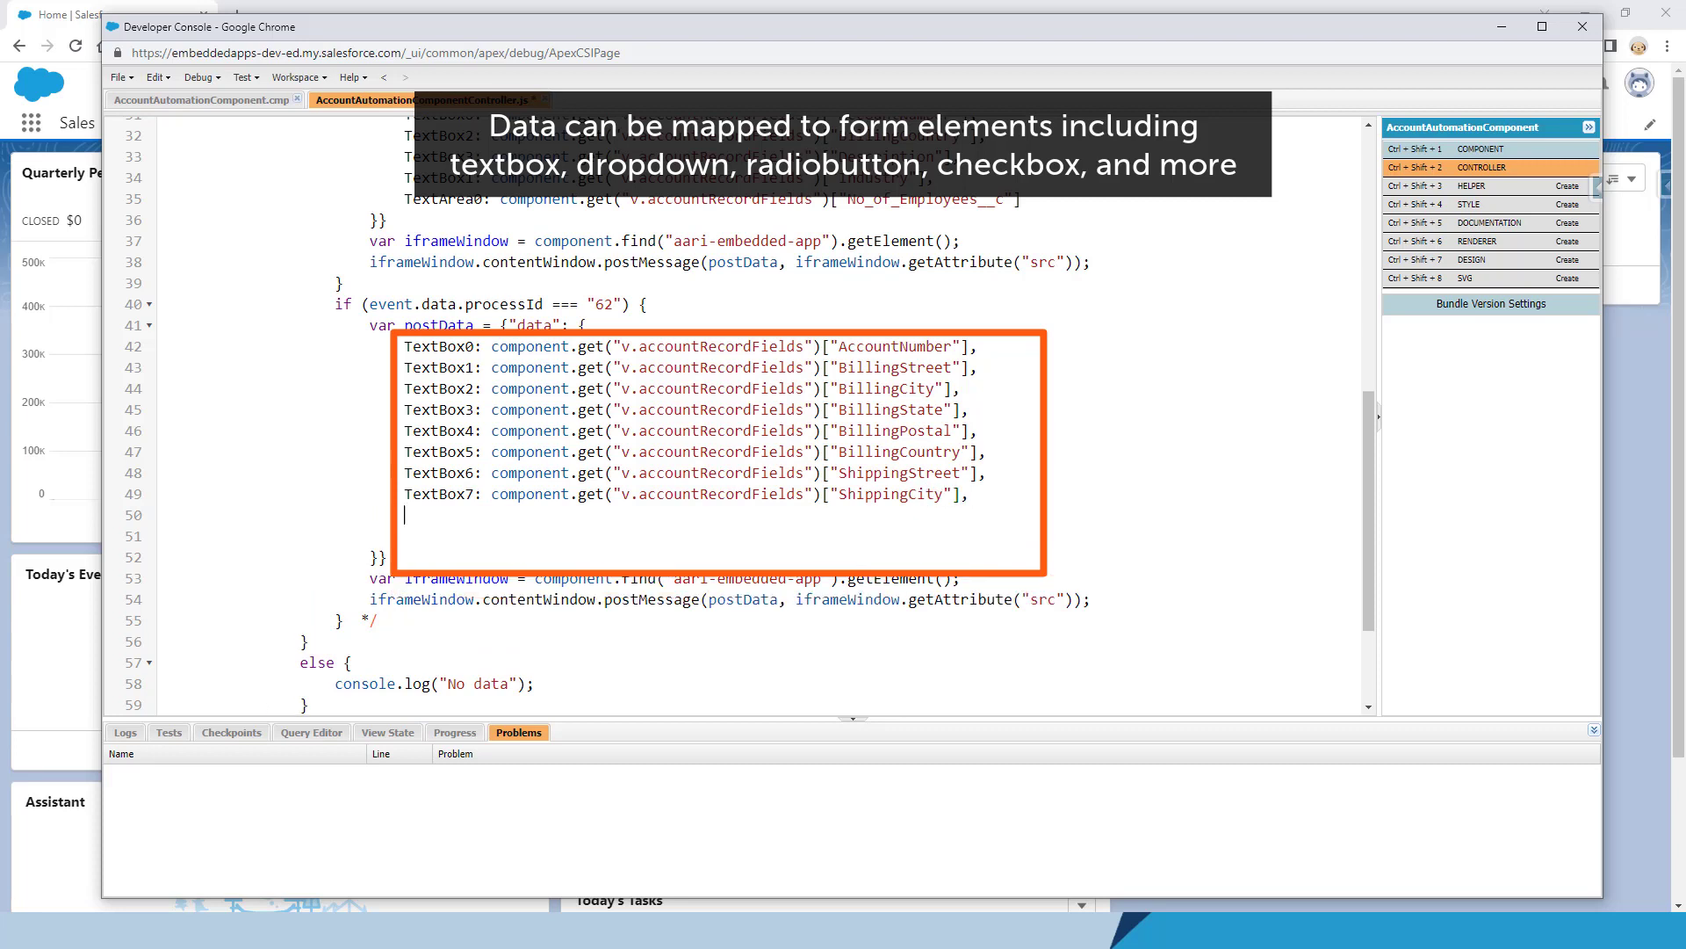
type("8")
left_click(961, 510)
key("BackSpace")
key("BackSpace")
key("BackSpace")
key("BackSpace")
key("BackSpace")
type("tate")
- Add a TextBox9 line mapped to ShippingPostal below the TextBox8 line
key("End")
key("Return")
key("ctrl+v")
key("Home")
key("ctrl+Right")
key("BackSpace")
key("9")
key("End")
key("Left")
key("Left")
key("Left")
key("BackSpace")
key("BackSpace")
key("BackSpace")
key("BackSpace")
key("BackSpace")
key("BackSpace")
type("Postal")
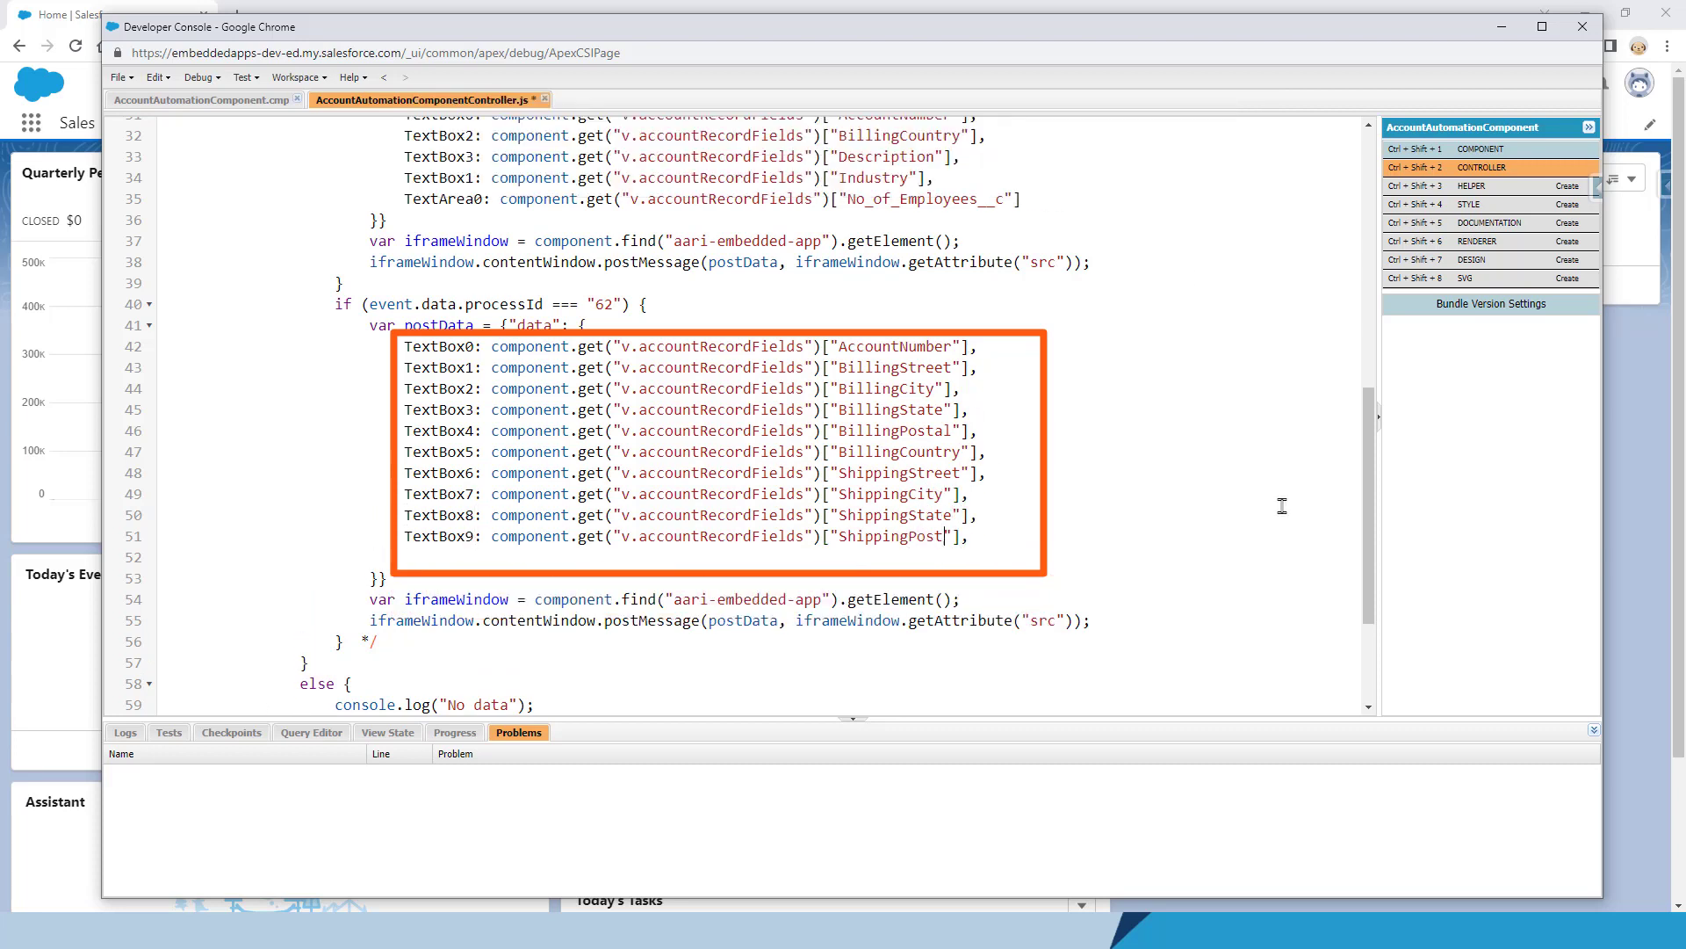
- Add a final TextBox10 line mapped to ShippingCountry, without a trailing comma, below the TextBox9 line
key("End")
key("Return")
key("ctrl+v")
key("Home")
key("ctrl+Right")
key("BackSpace")
type("10")
key("End")
key("BackSpace")
key("Left")
key("Left")
key("BackSpace")
key("BackSpace")
key("BackSpace")
key("BackSpace")
key("BackSpace")
key("BackSpace")
type("Country")
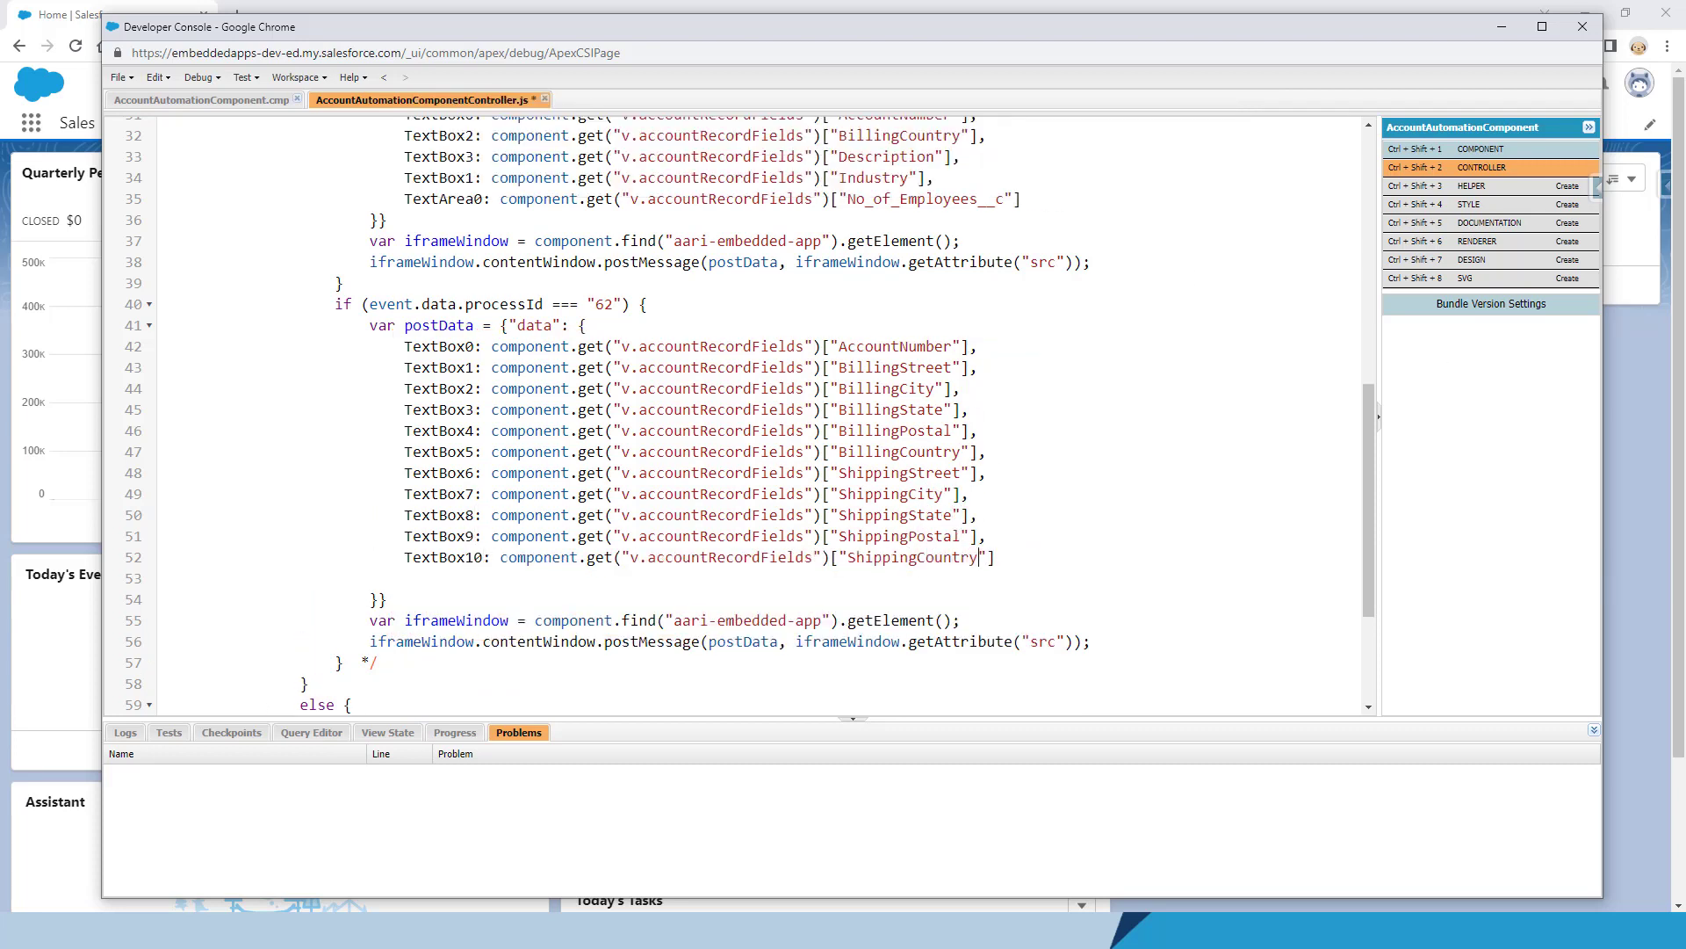
- Remove the closing comment marker after the process 62 block and save the controller file
scroll(1370, 448, "up", 2)
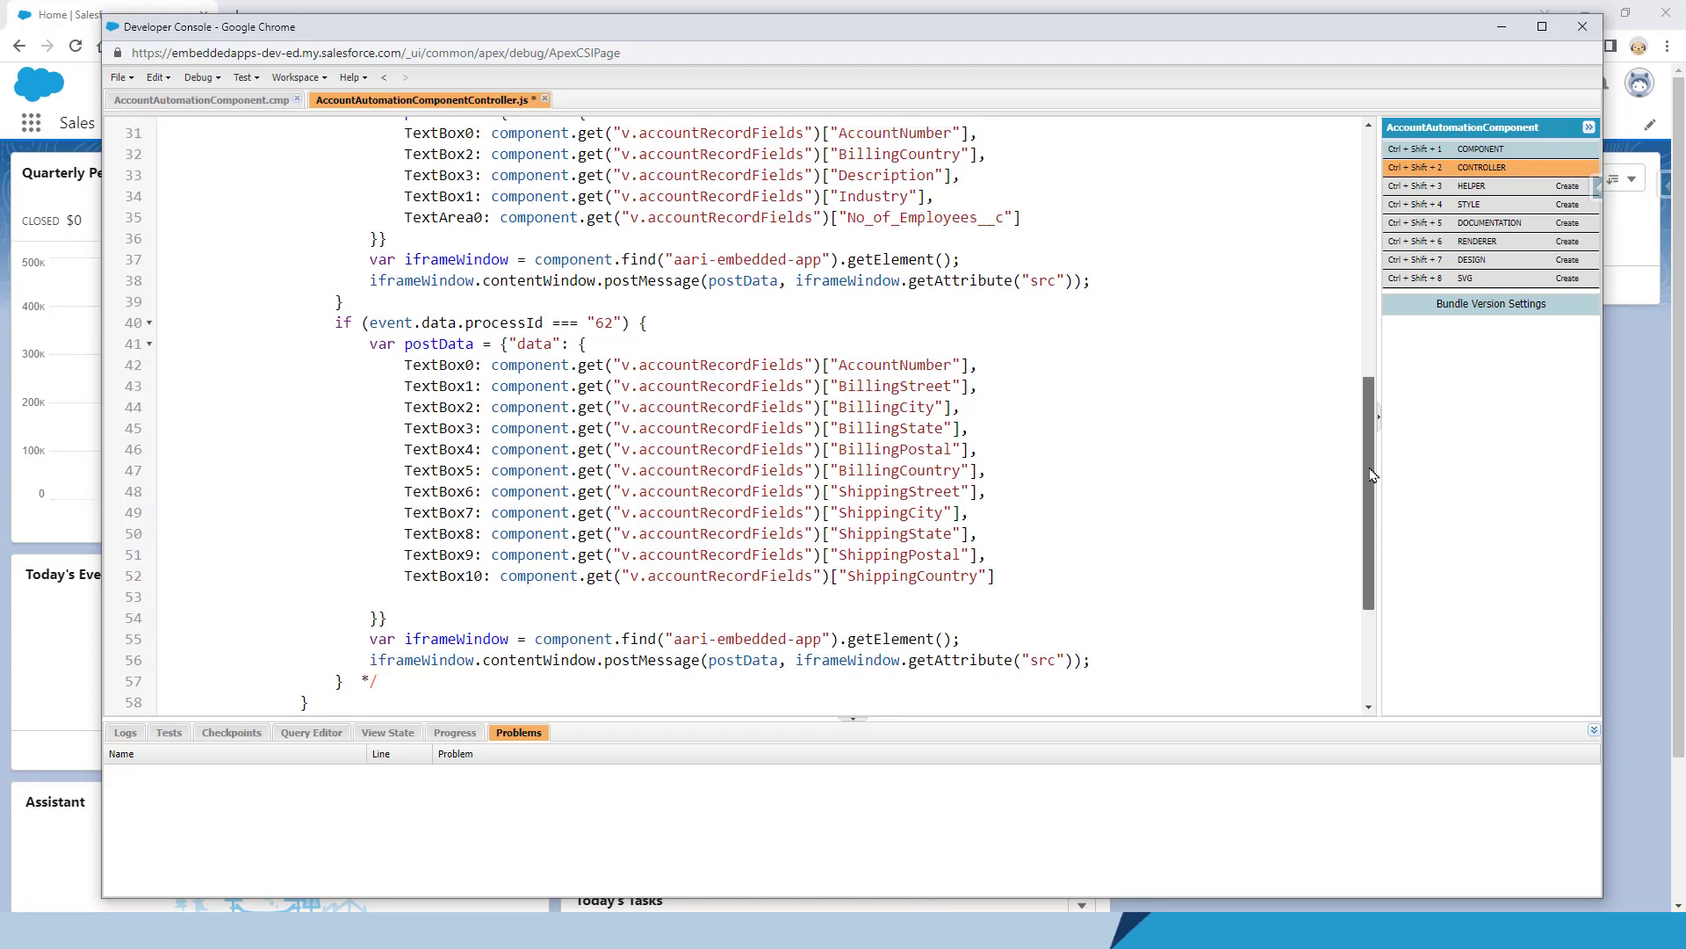
scroll(1377, 446, "down", 5)
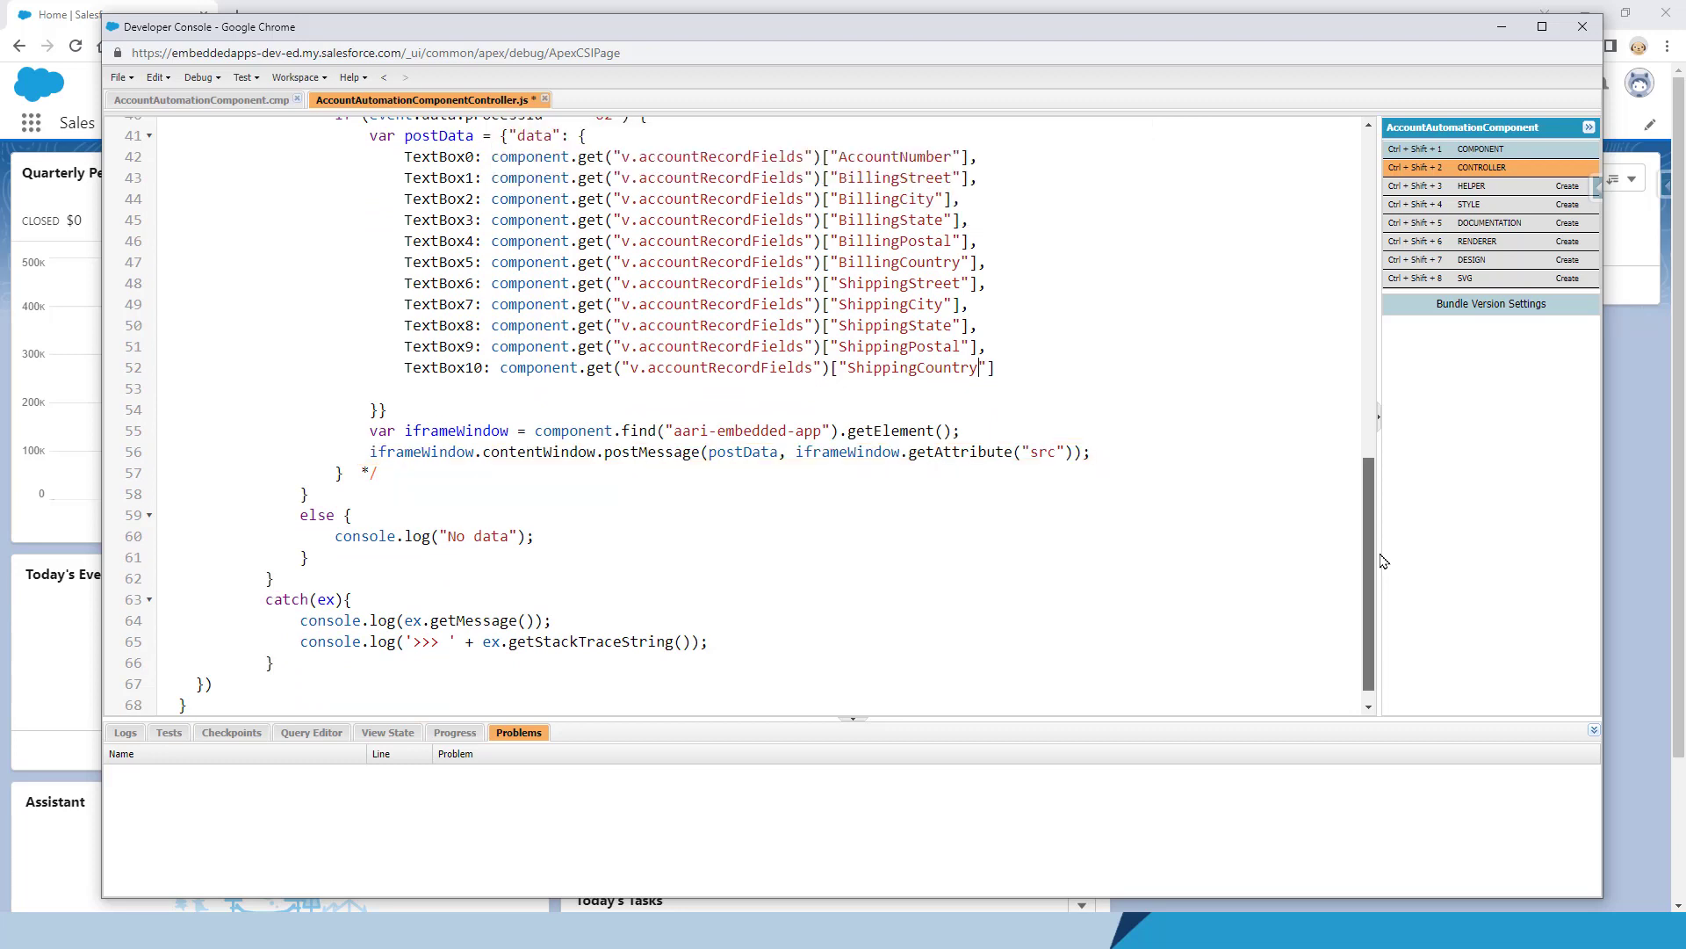
scroll(1381, 557, "up", 1)
left_click(118, 79)
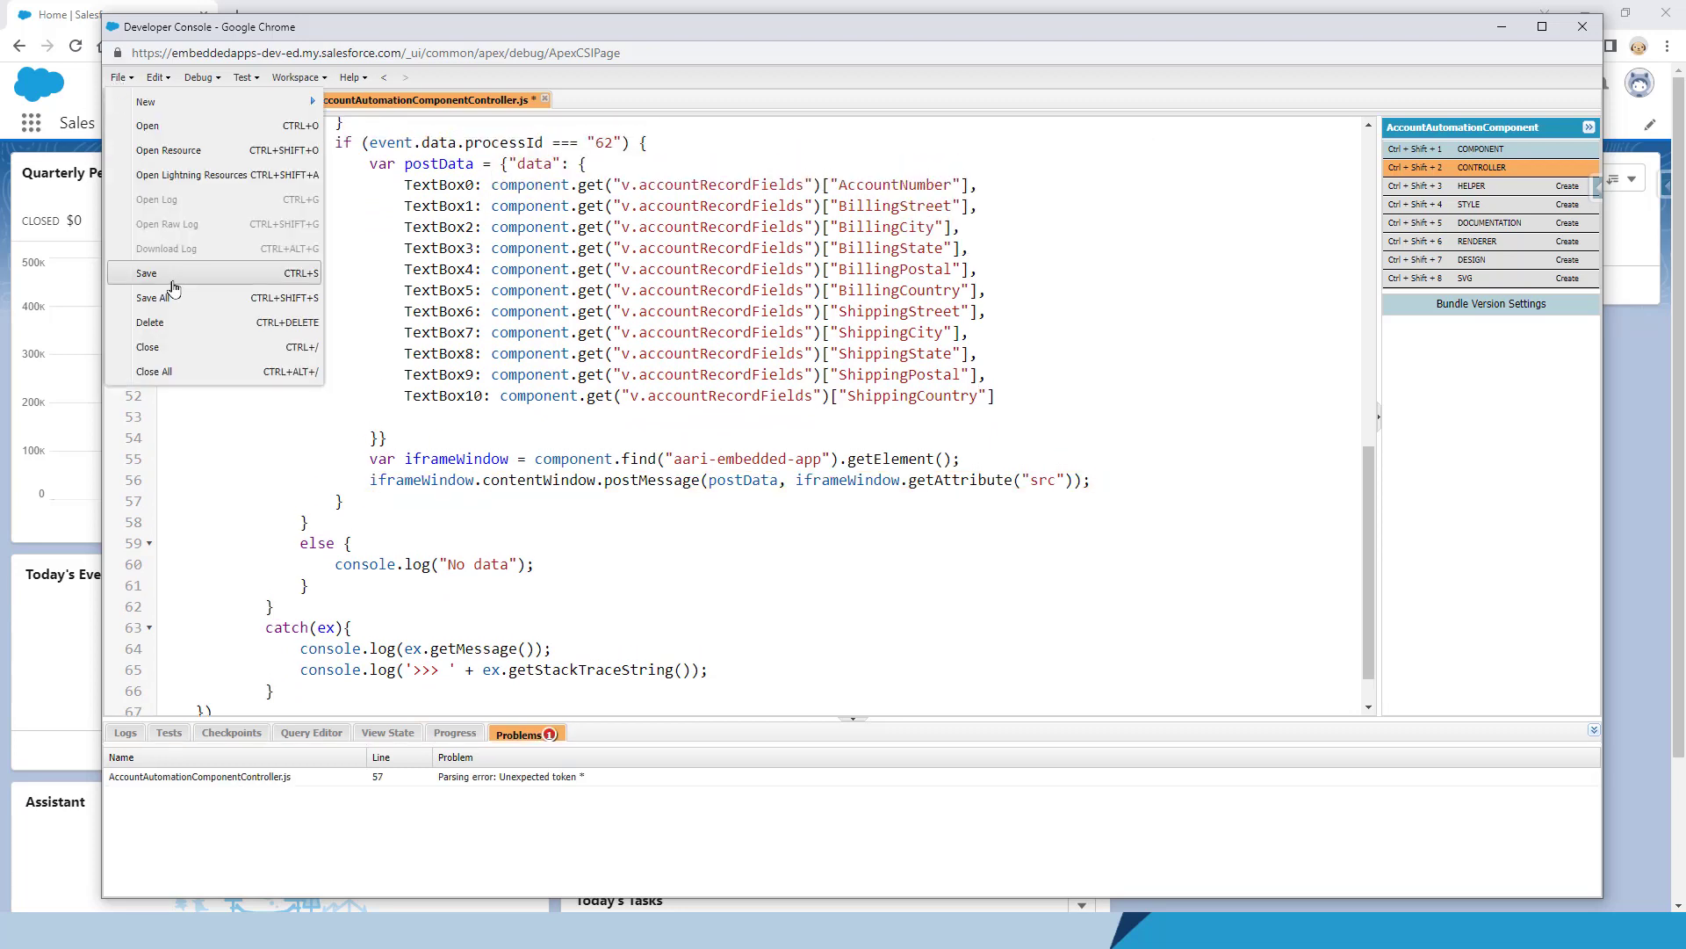
left_click(174, 275)
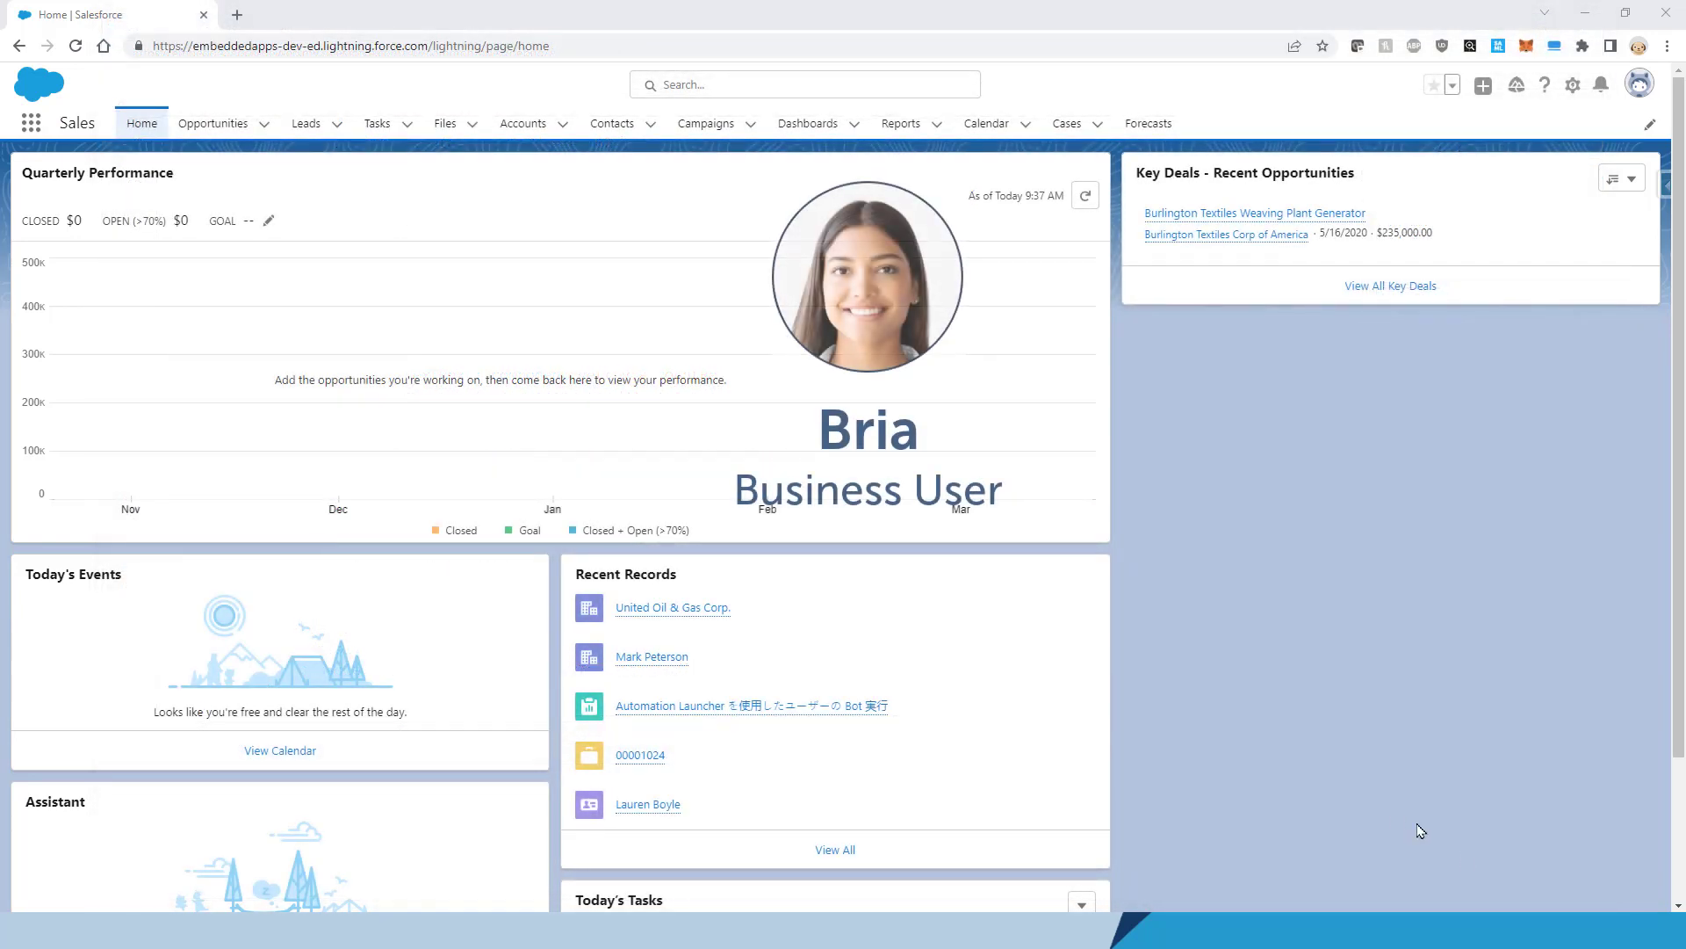
- Open the United Oil & Gas Corp. account and replace its billing street, city and postal code with the new address
left_click(509, 139)
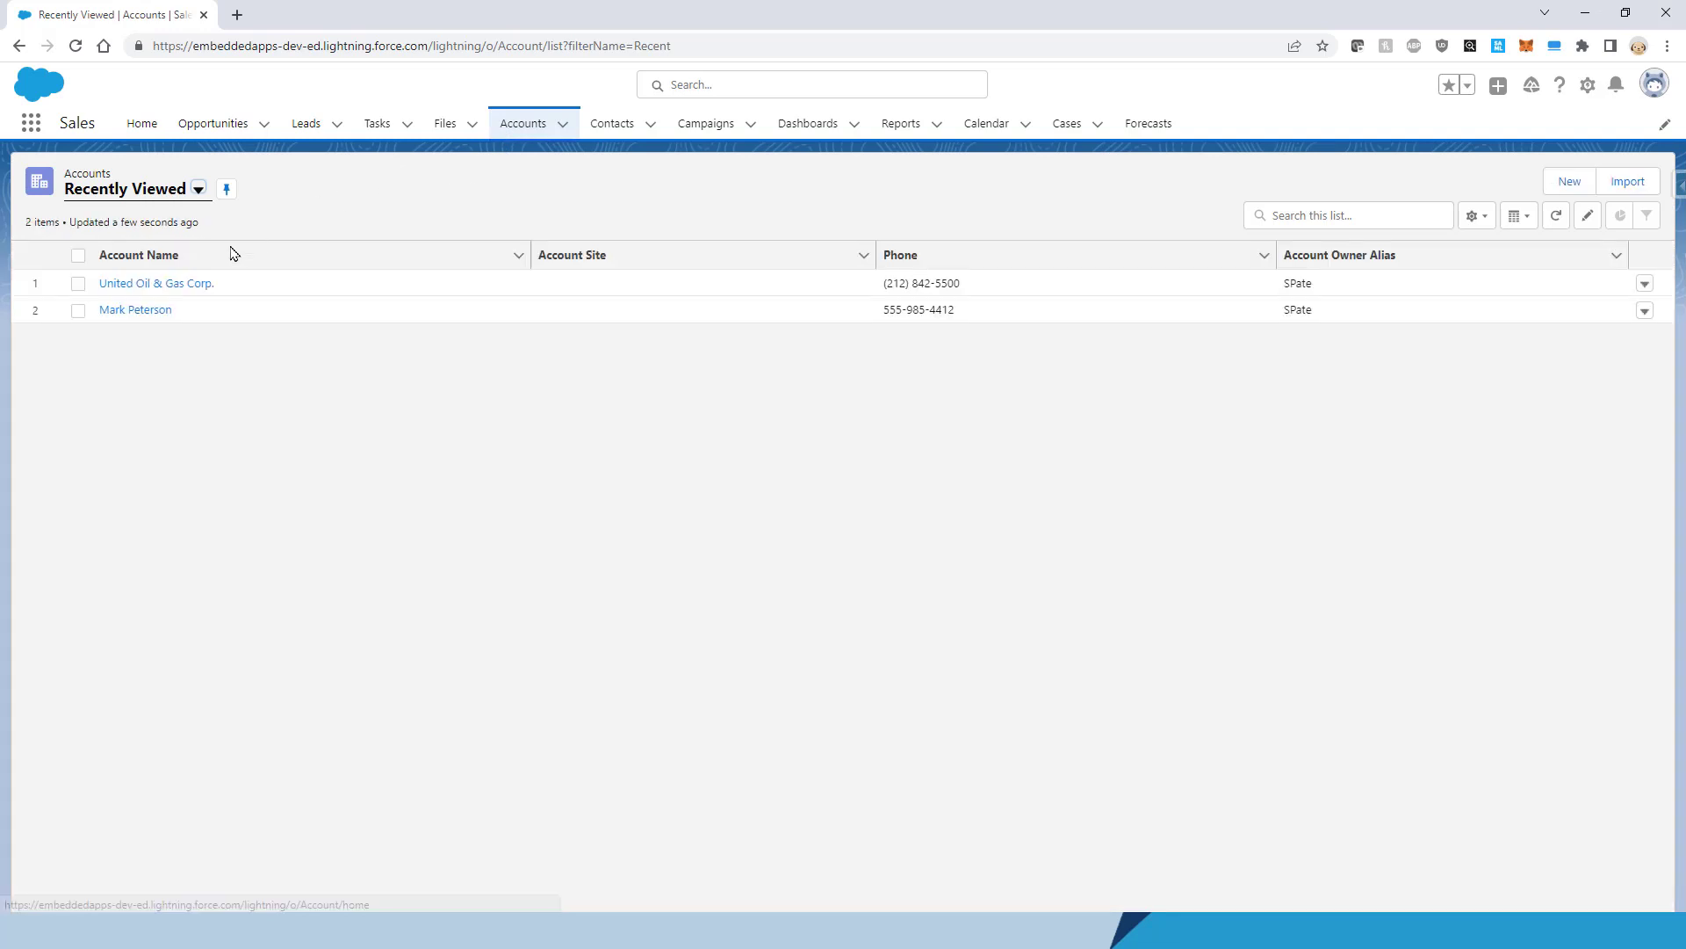
left_click(188, 282)
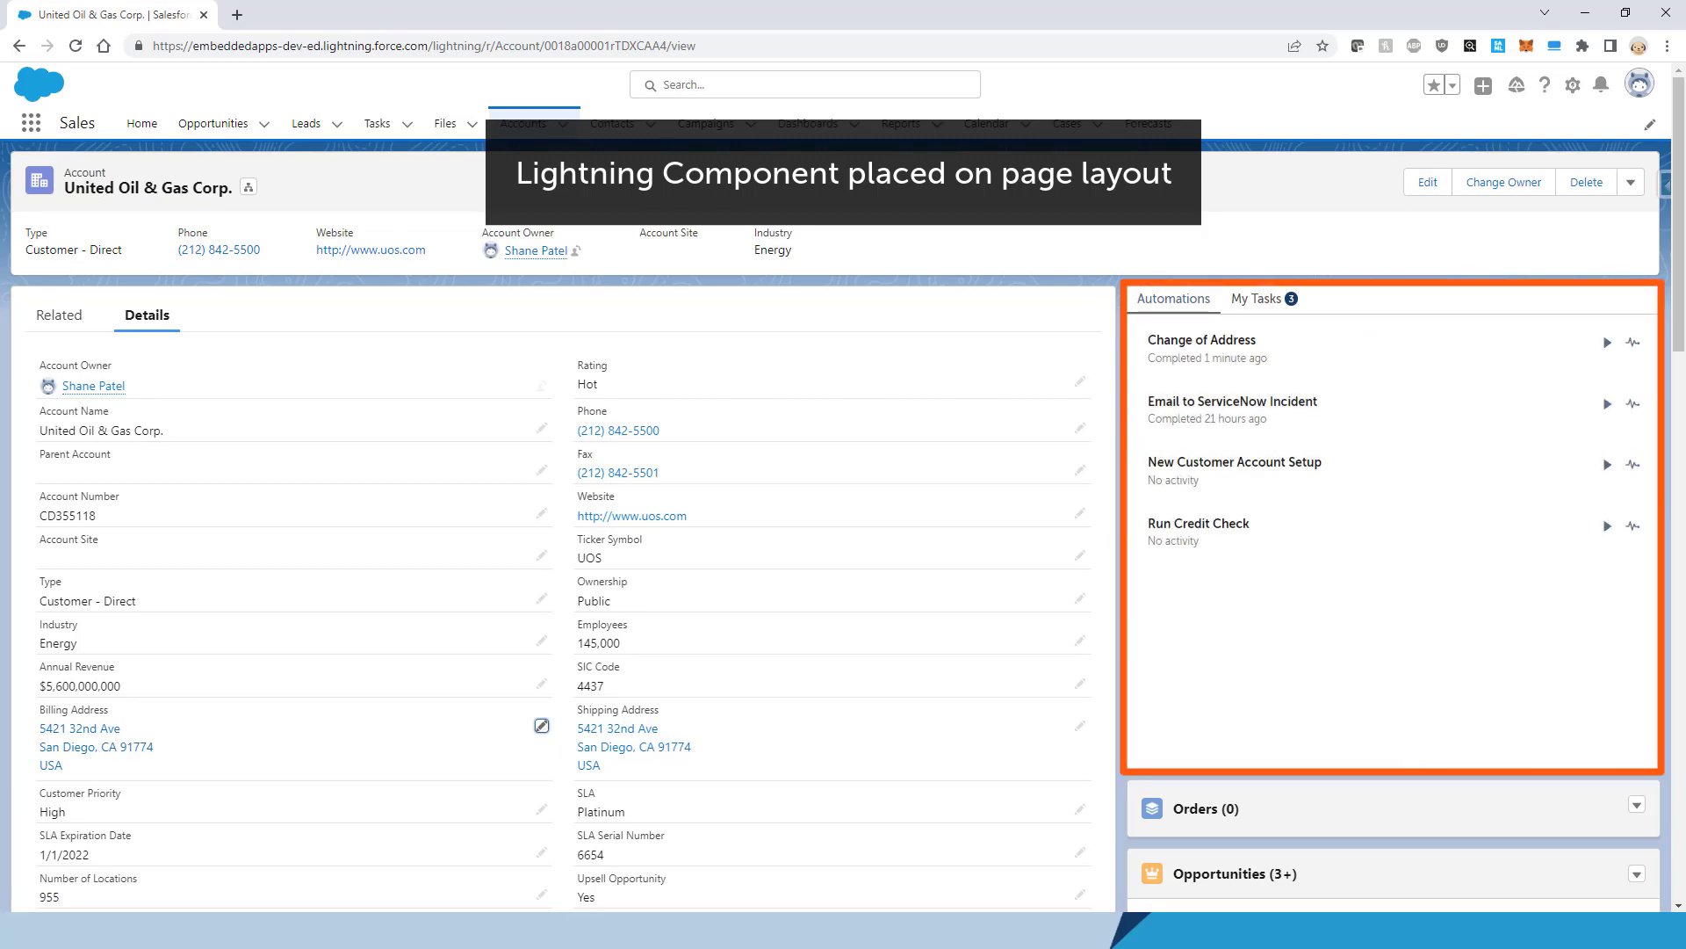
left_click(542, 725)
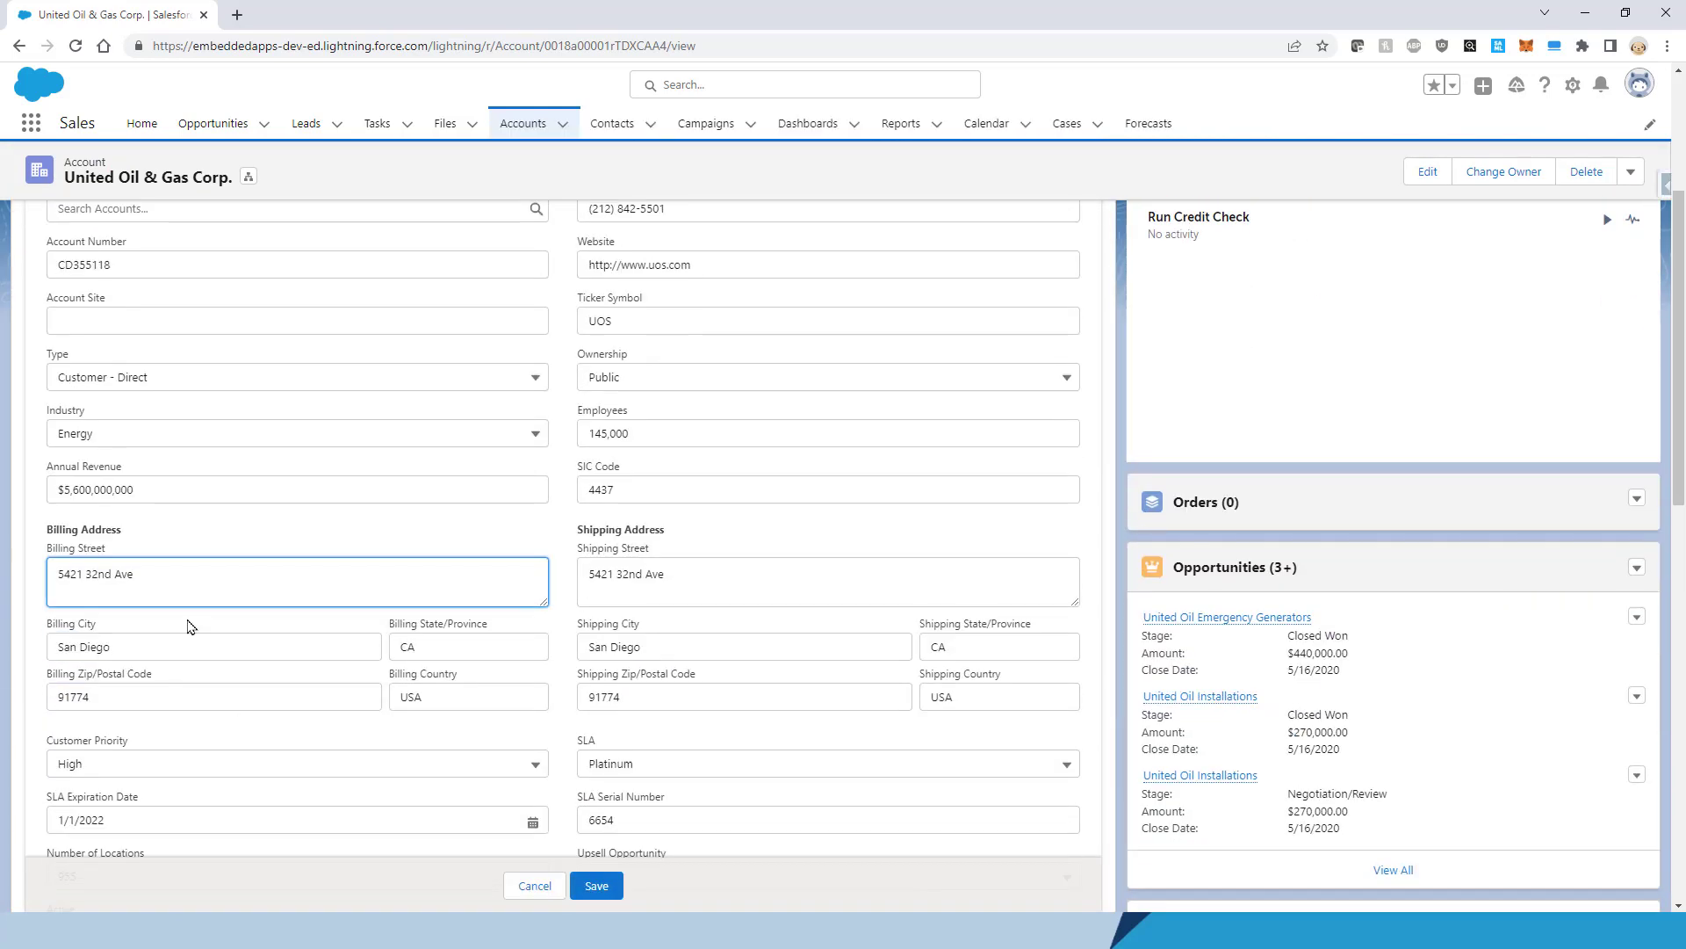
key("ctrl+a")
type("555 Sunset Bl")
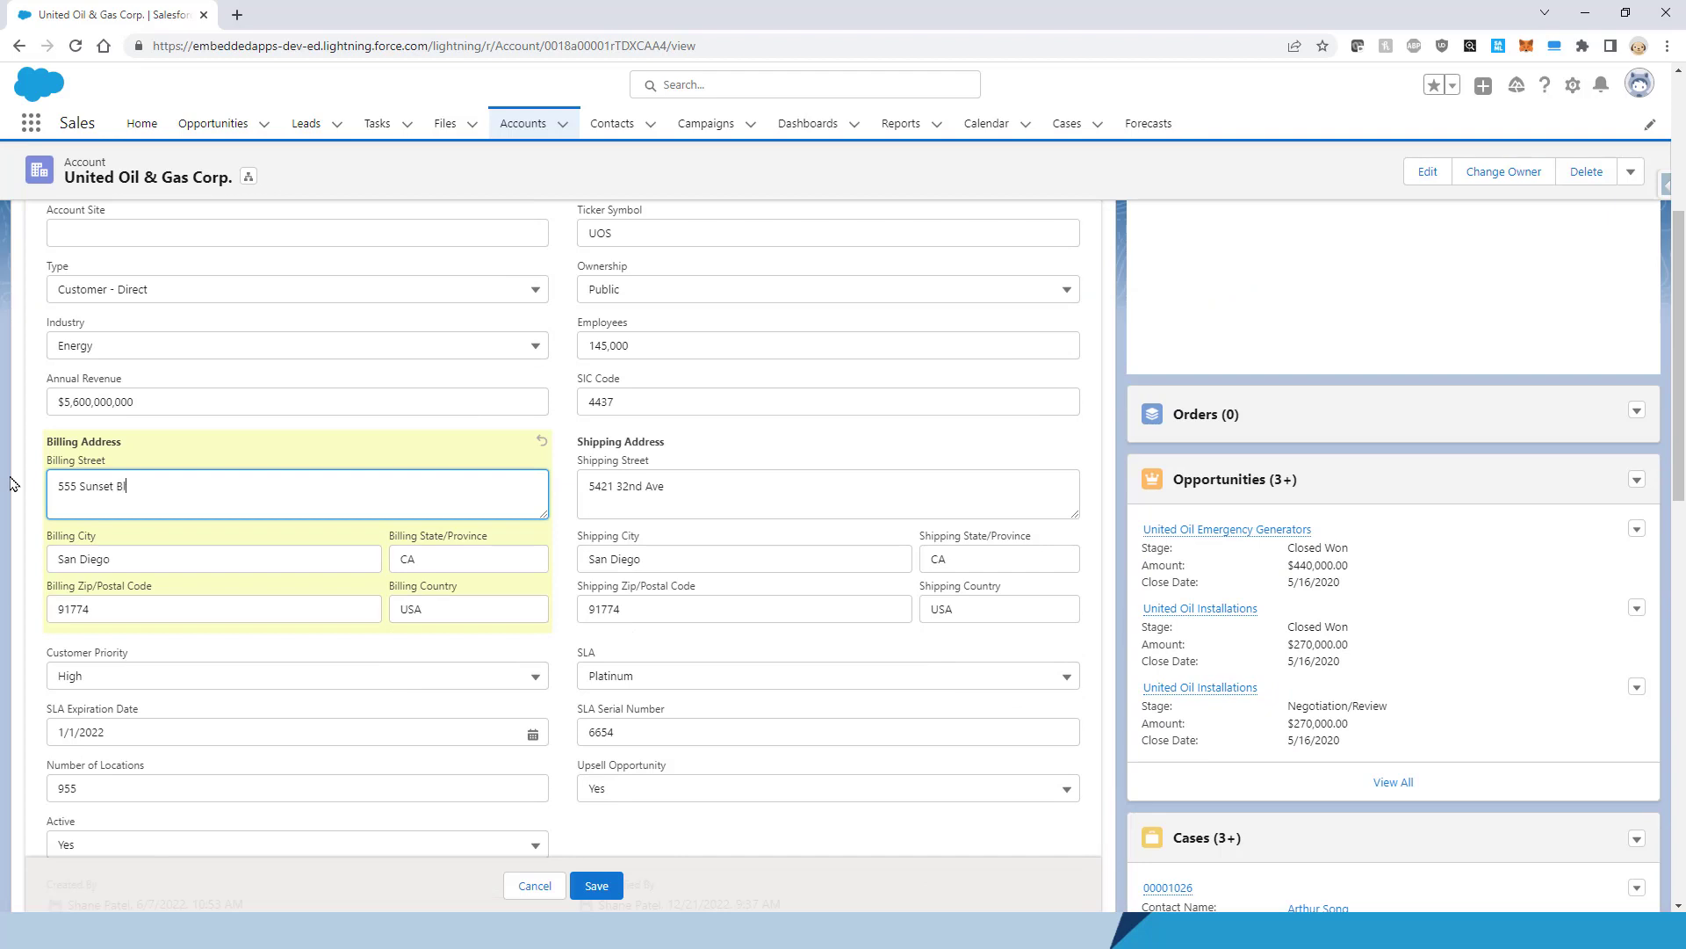
type("vd")
key("Tab")
type("Los Angeles")
key("Tab")
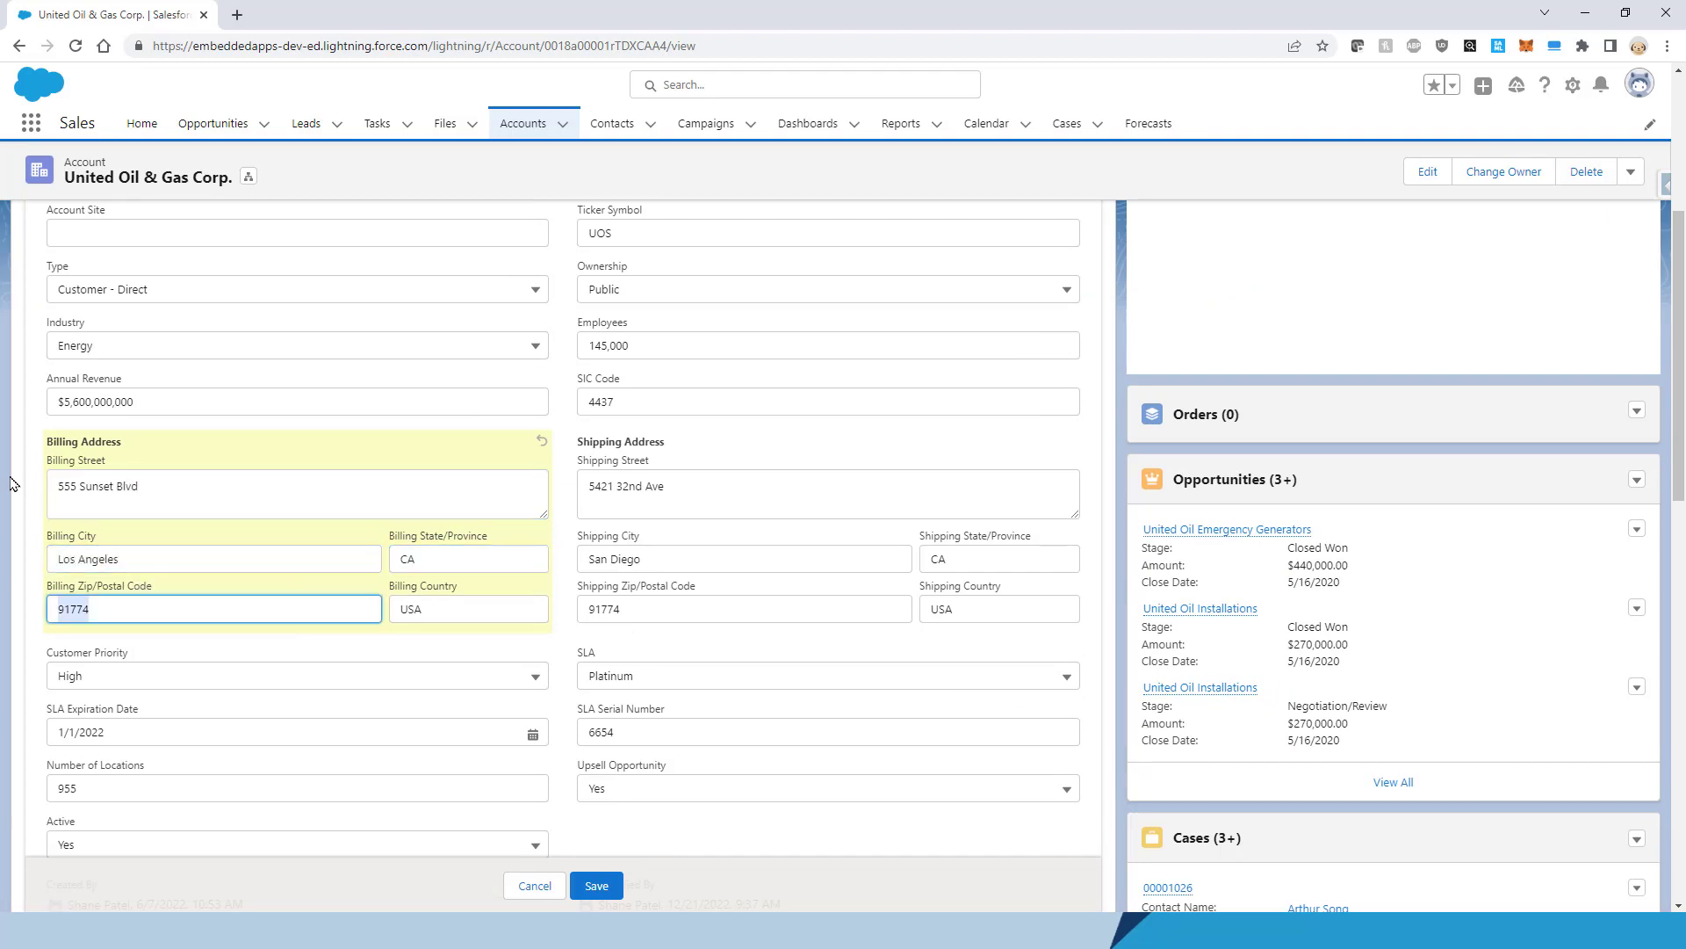
type("90215")
- Copy the billing street, city and postal code into the matching shipping address fields and save the account
left_click_drag(167, 488, 18, 490)
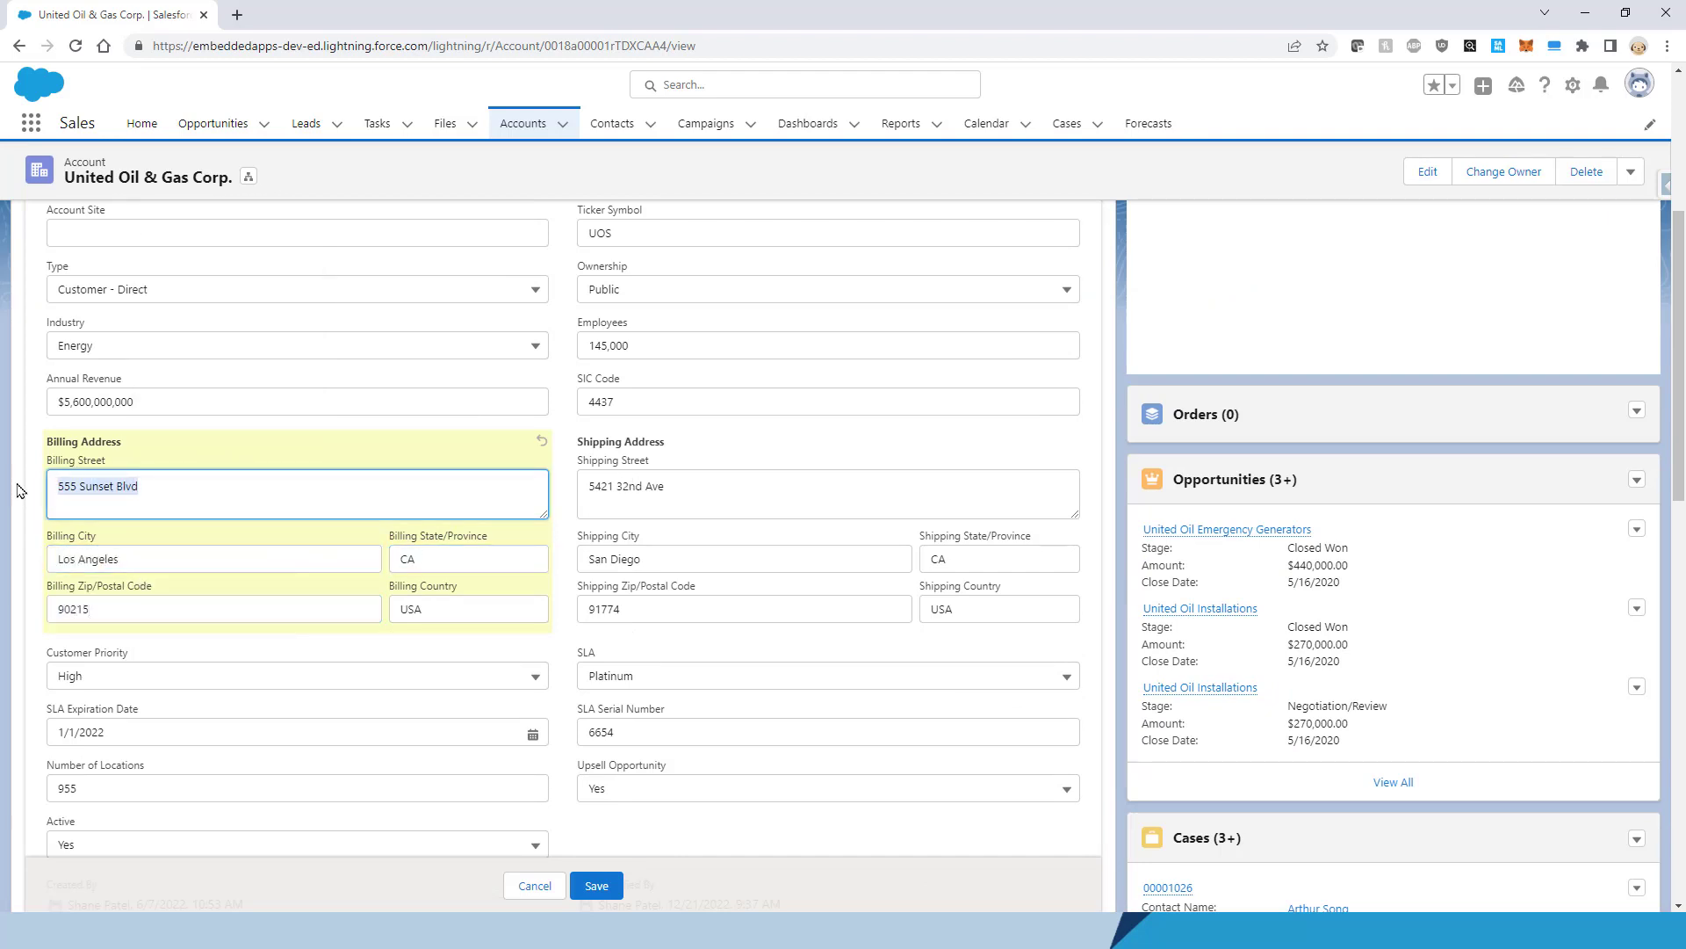
key("ctrl+c")
left_click_drag(689, 481, 440, 516)
key("ctrl+v")
left_click_drag(144, 558, 2, 558)
key("ctrl+c")
left_click_drag(702, 557, 556, 616)
key("ctrl+v")
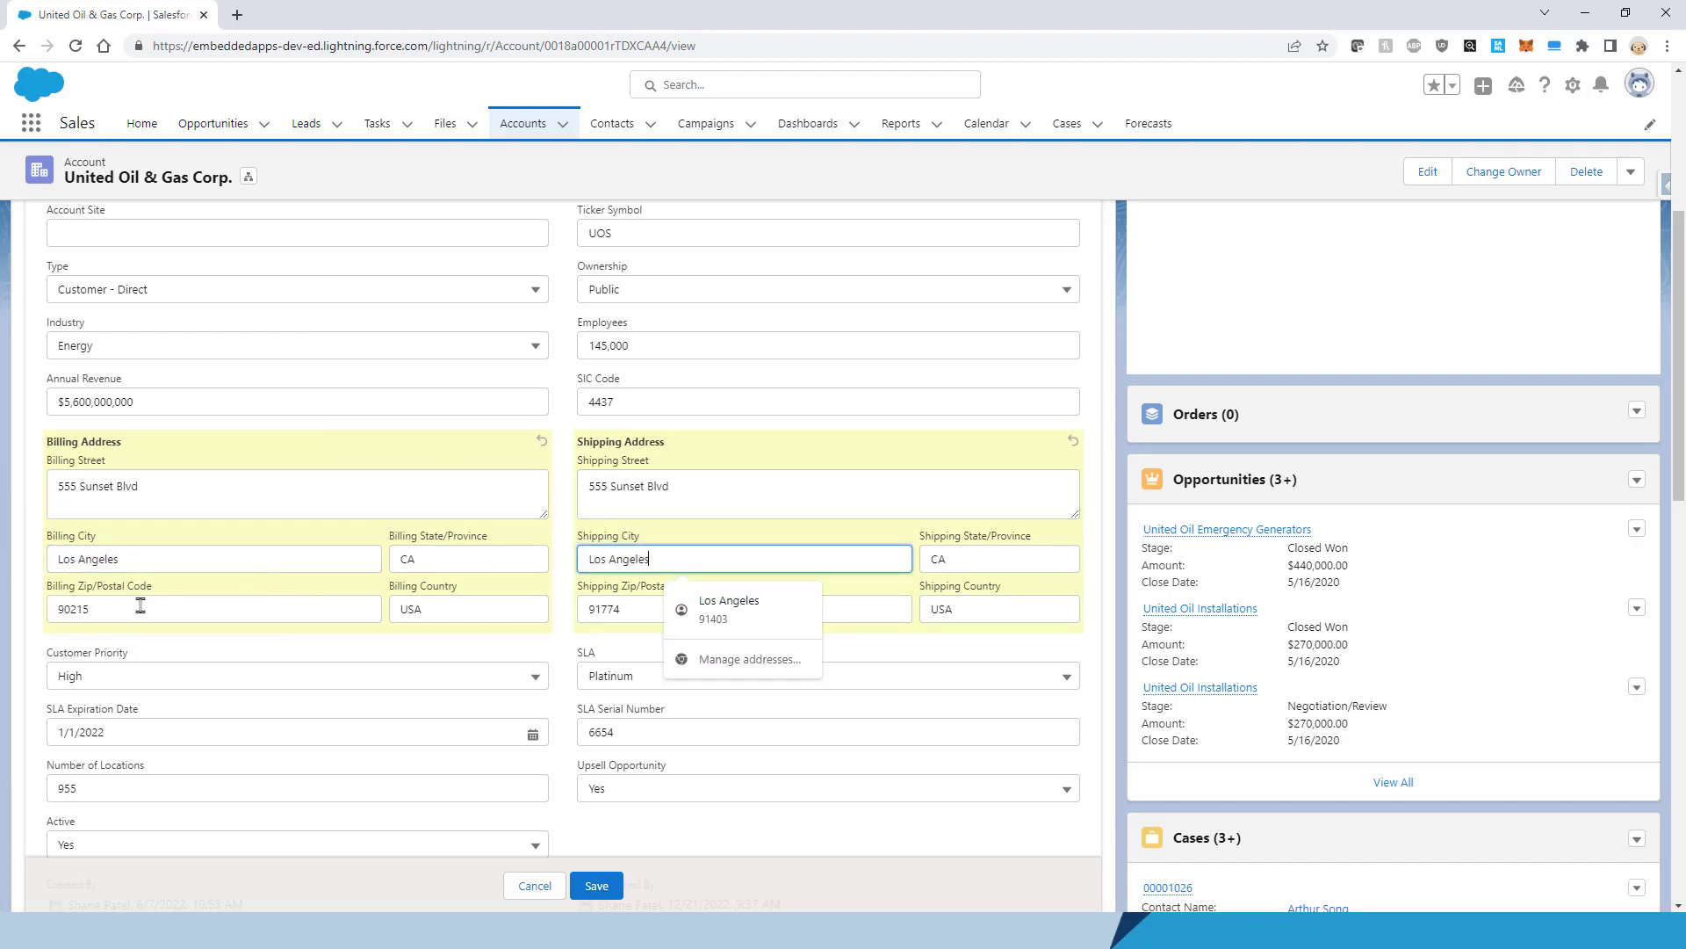
left_click_drag(140, 609, 44, 609)
key("ctrl+c")
left_click_drag(643, 608, 580, 612)
key("ctrl+v")
left_click(596, 886)
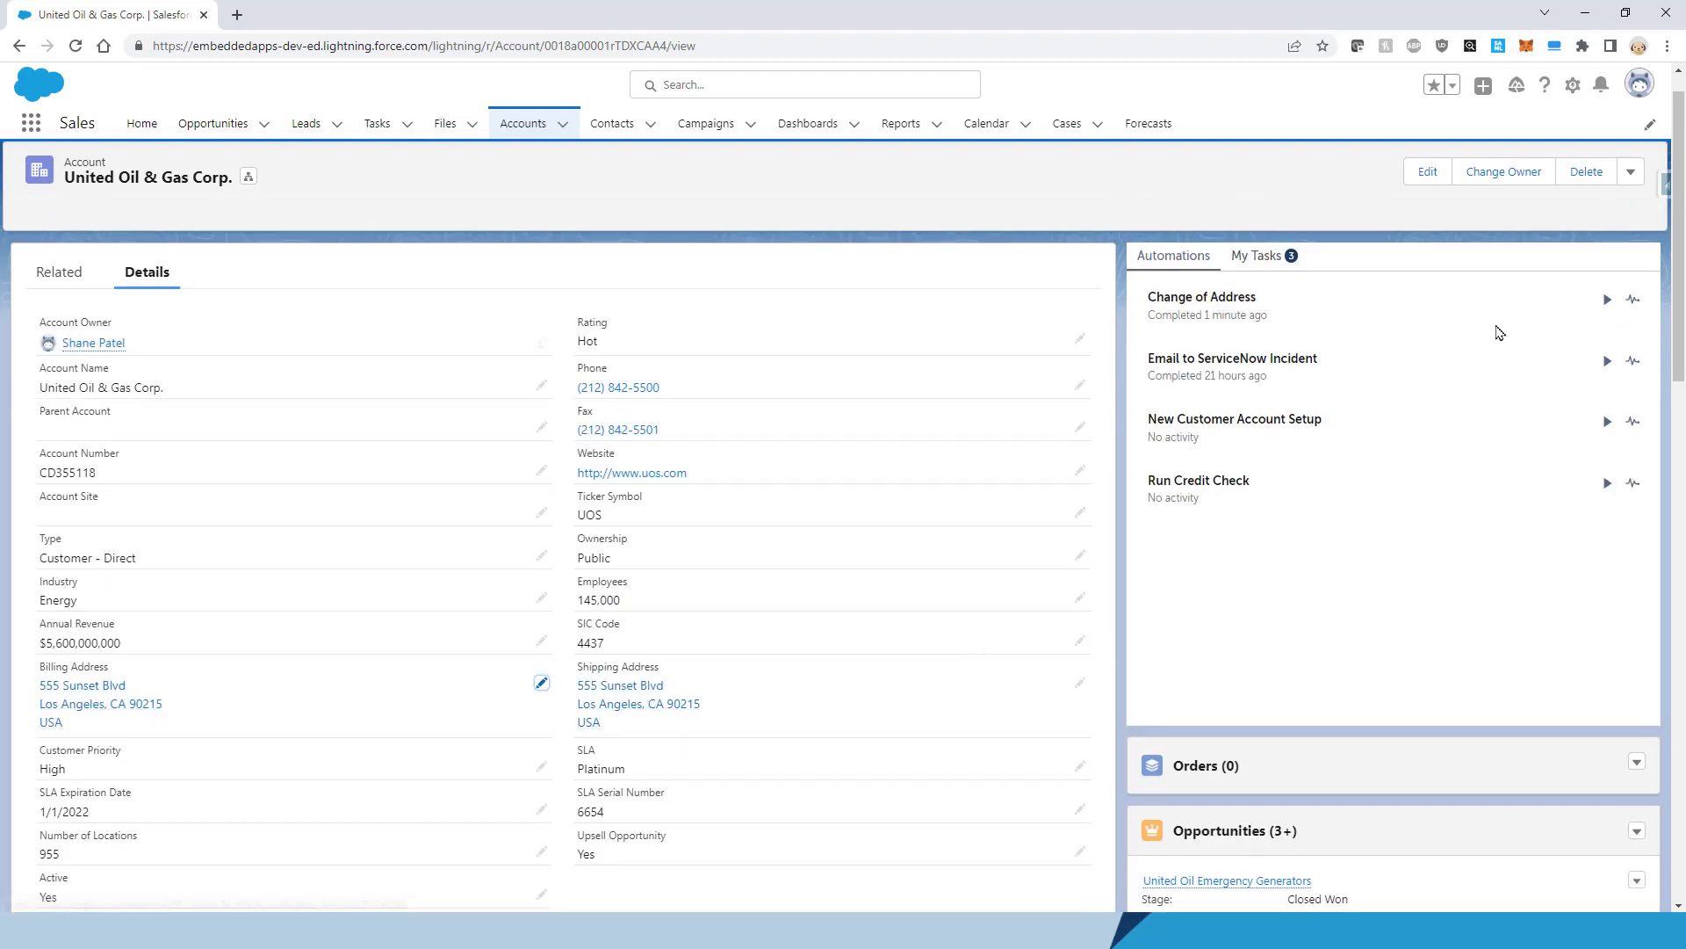
- Start the Change of Address automation from the account page and submit its prefilled request
left_click(1608, 300)
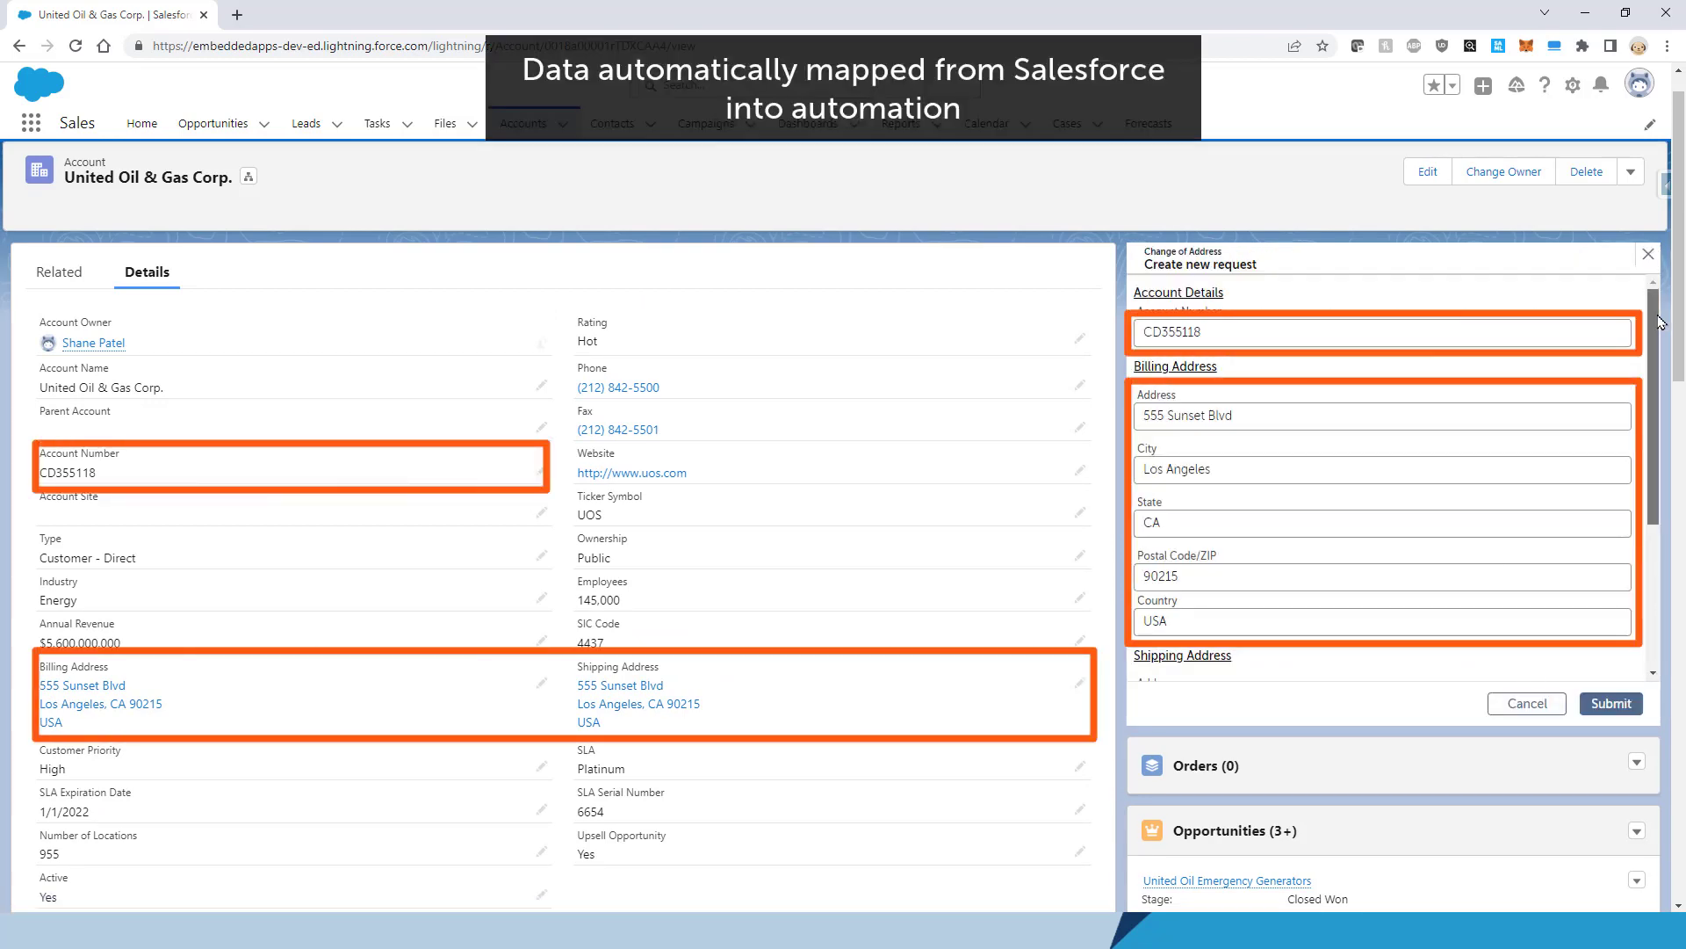
left_click_drag(1654, 321, 1644, 475)
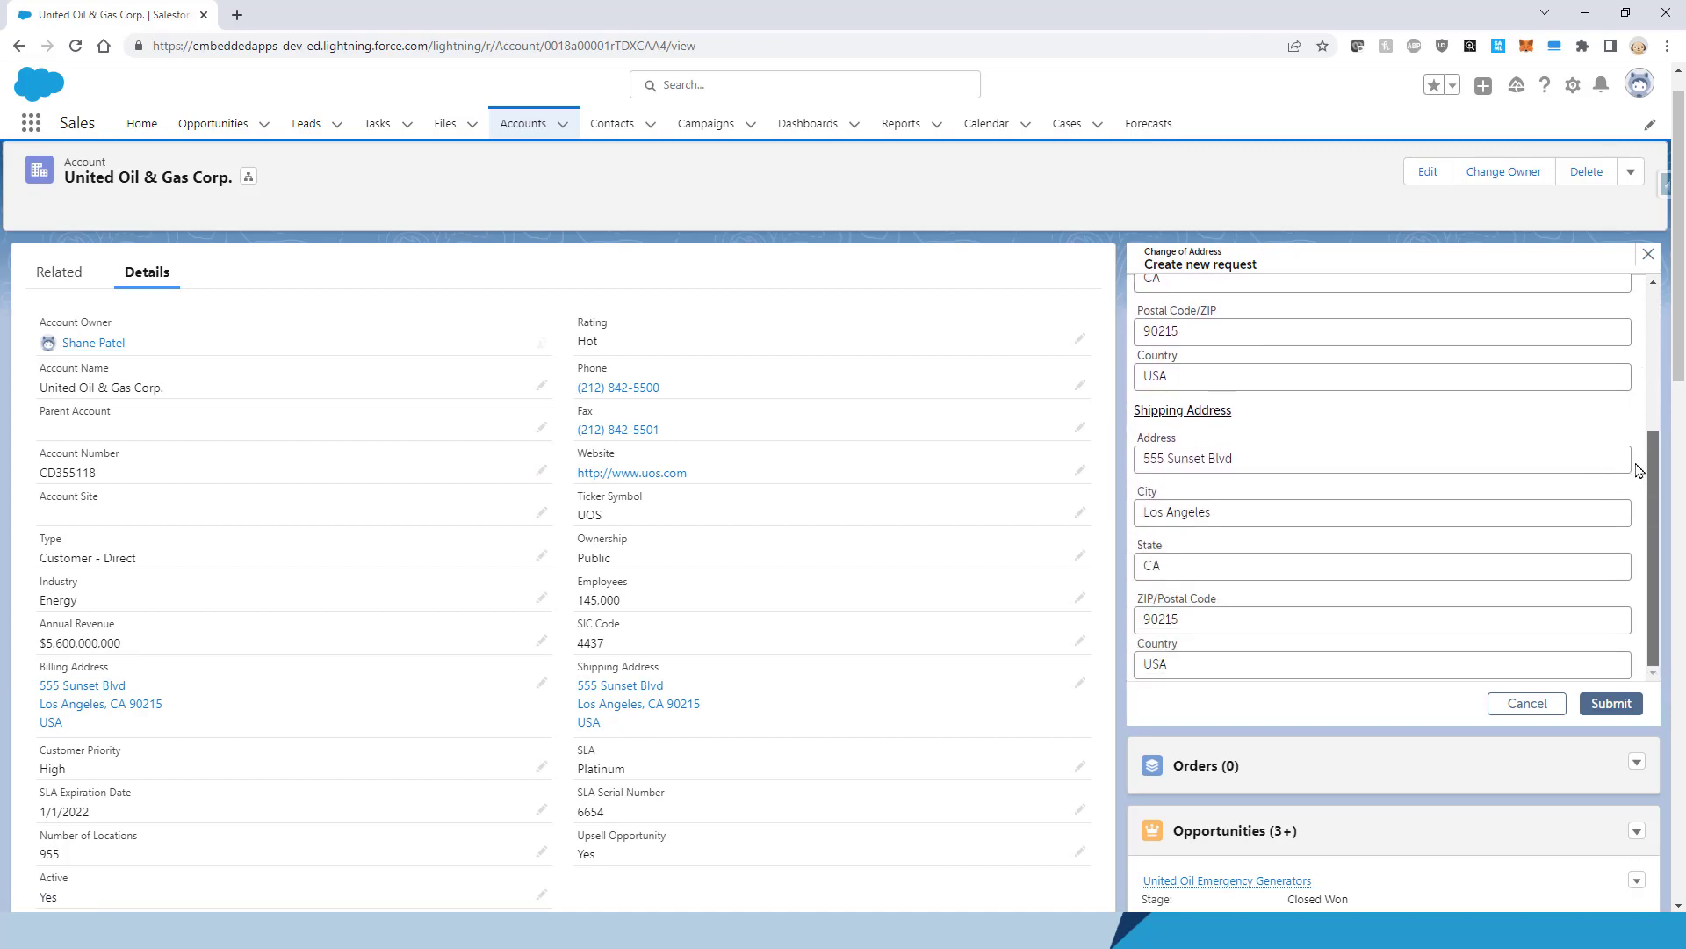
left_click(1601, 713)
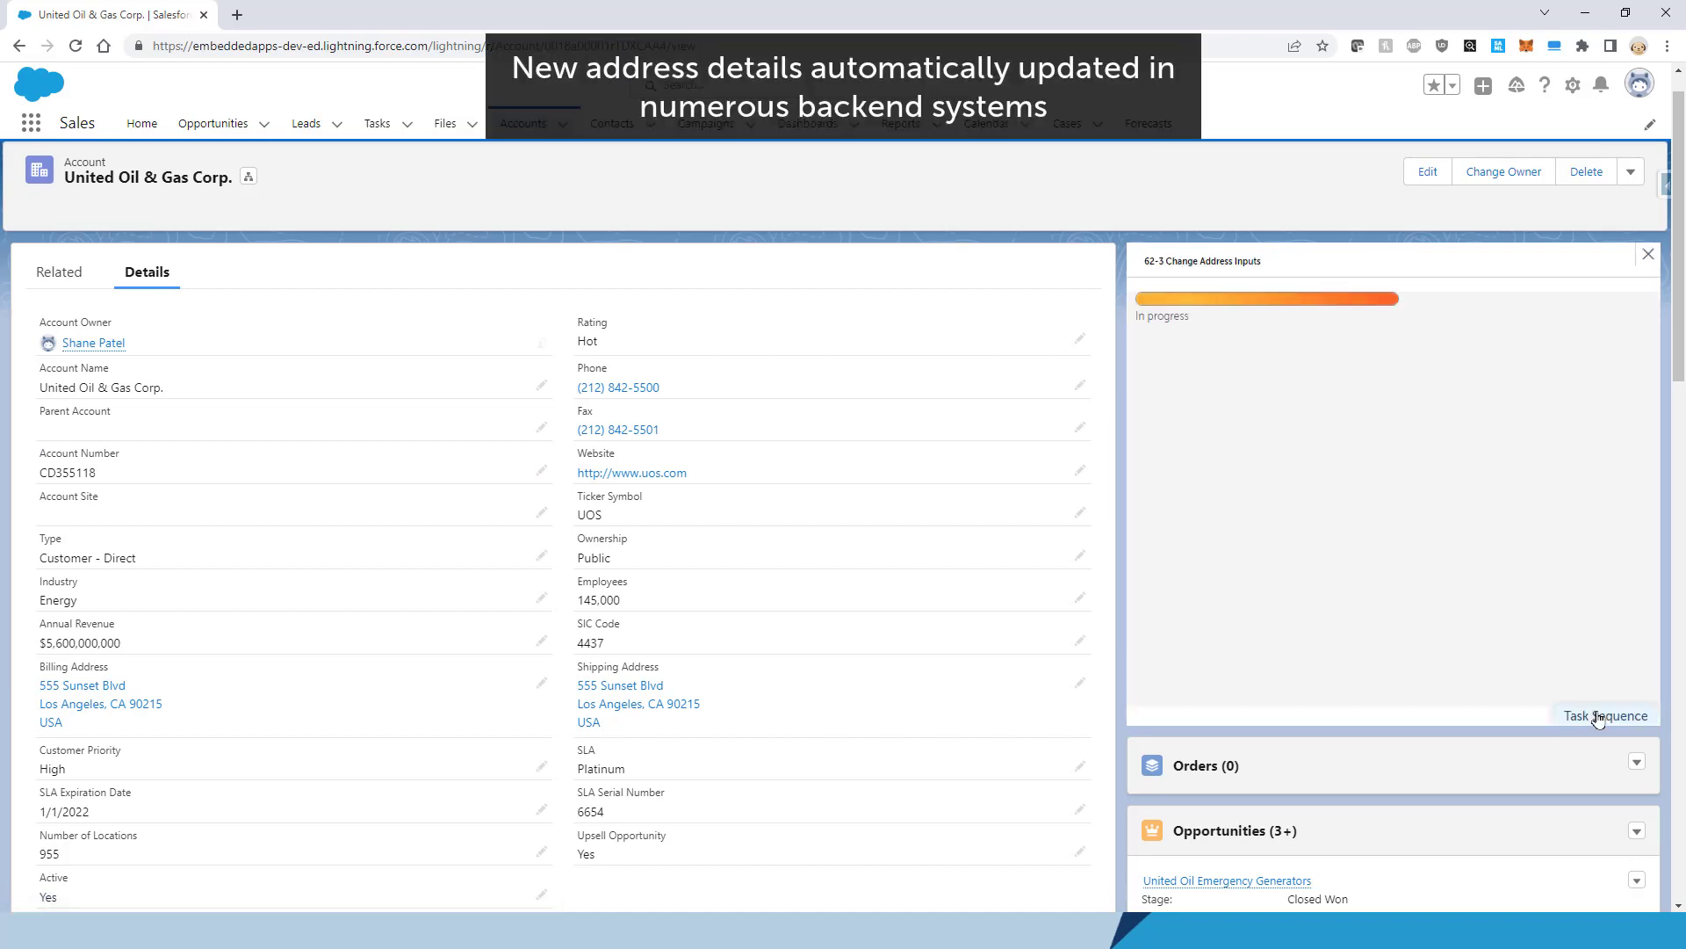